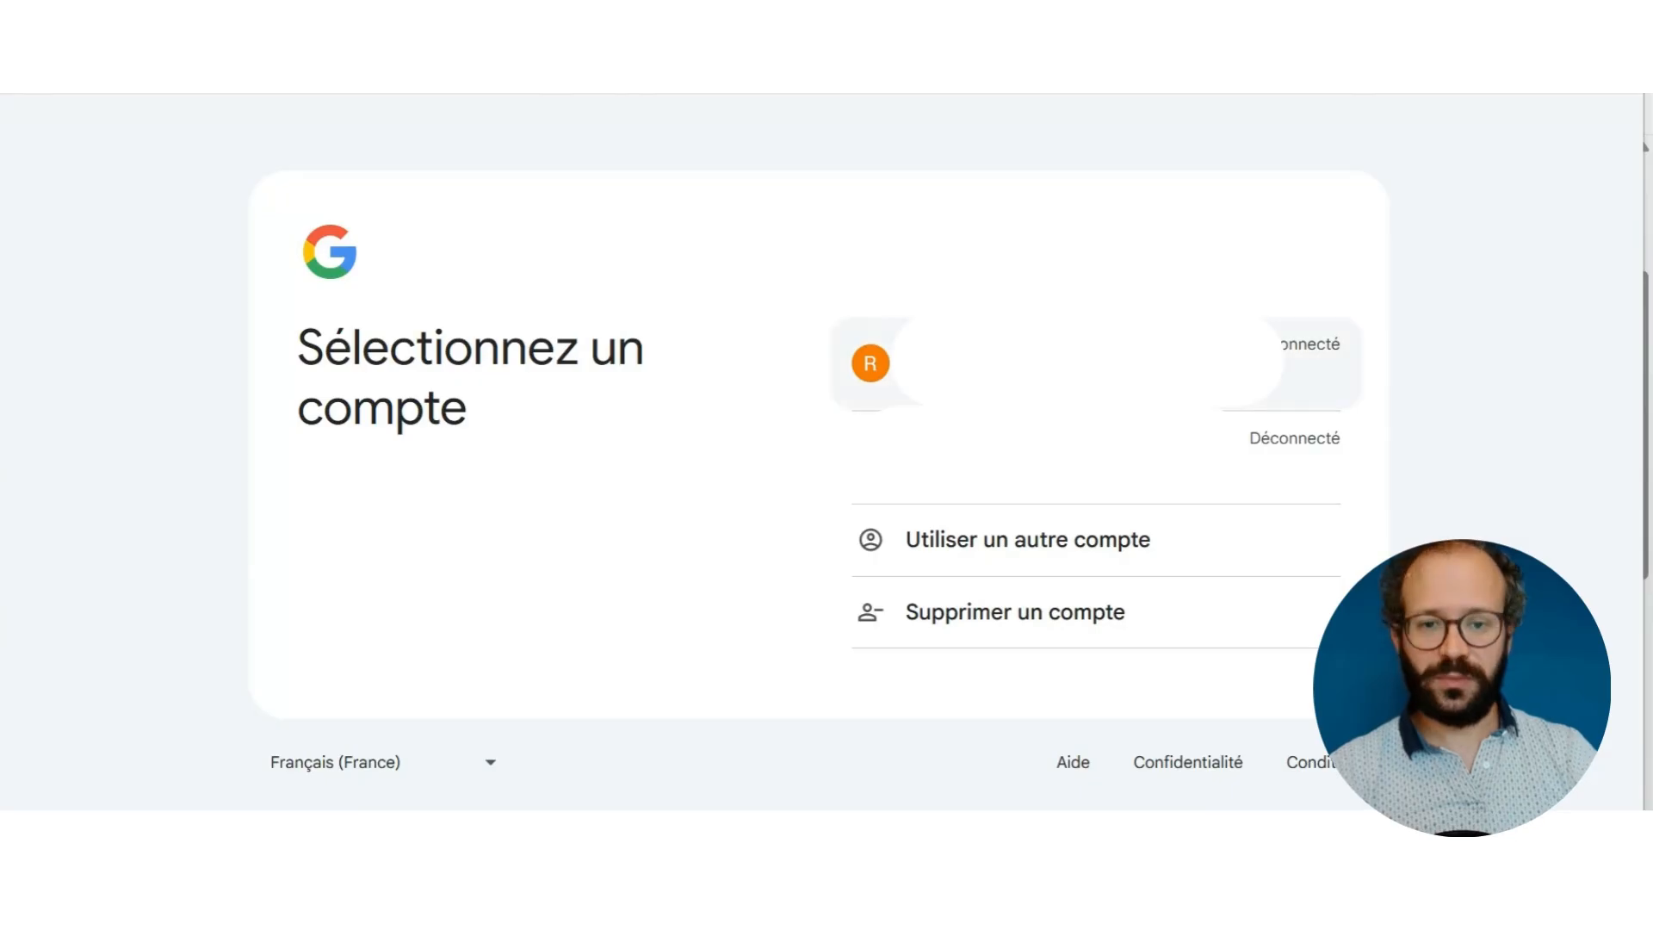
- Choose the first listed Google account to sign in
click(1086, 365)
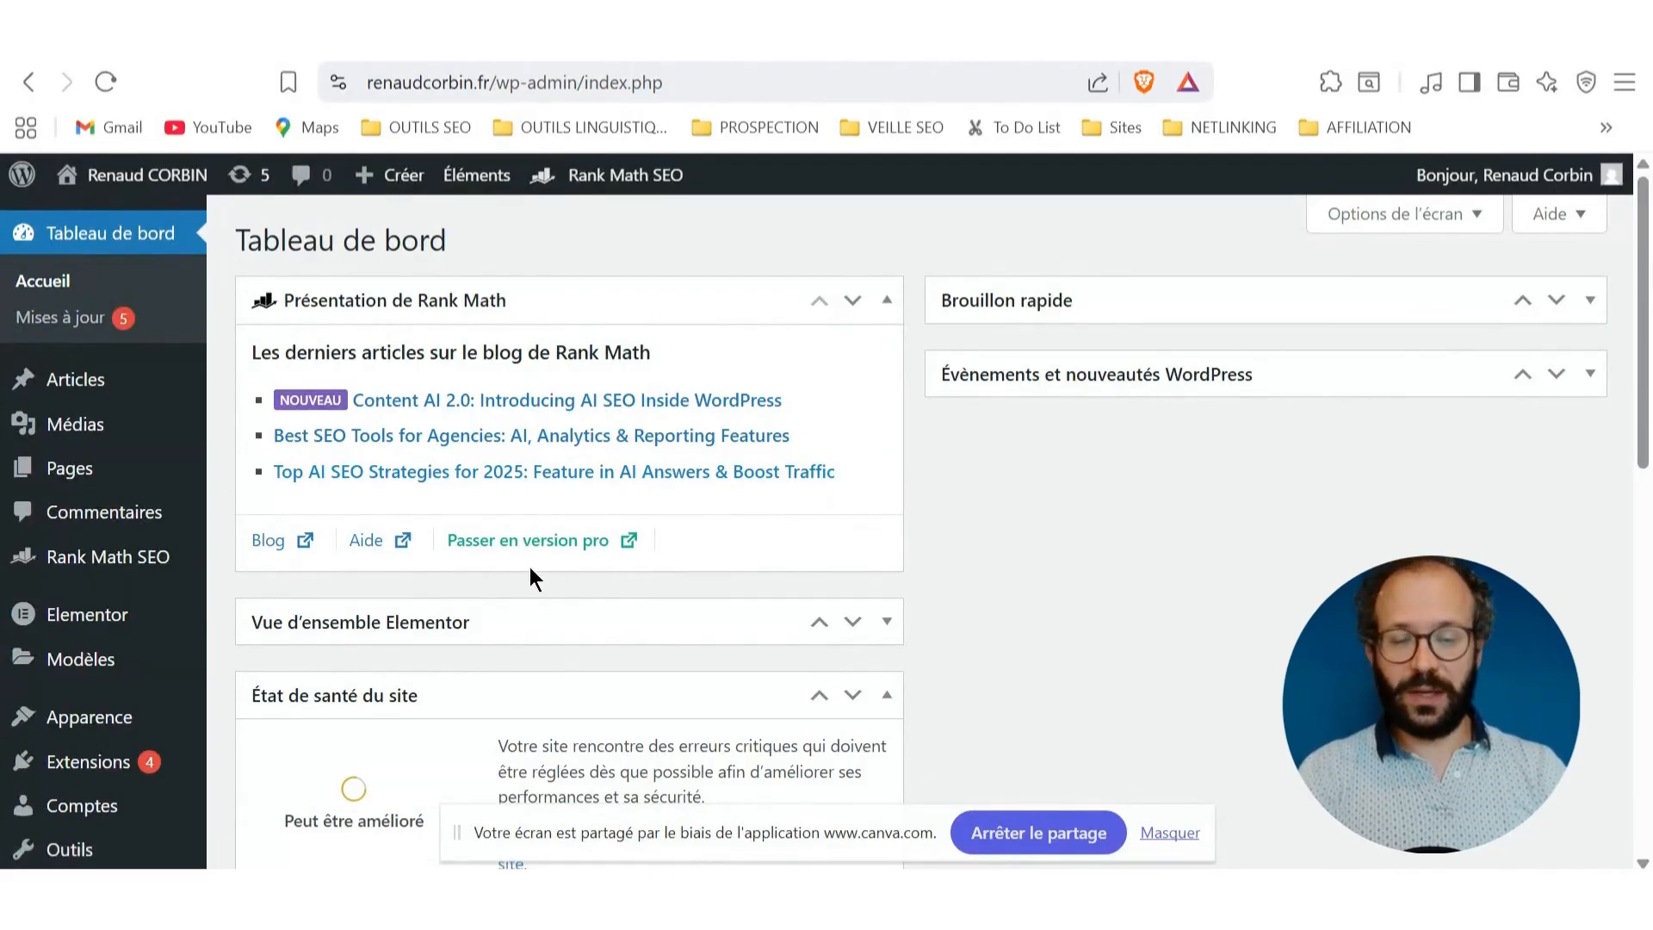
- In the WordPress admin, open the page for adding extensions and search for "rank math"
scroll(51, 534, down, 1)
mouse_move(97, 555)
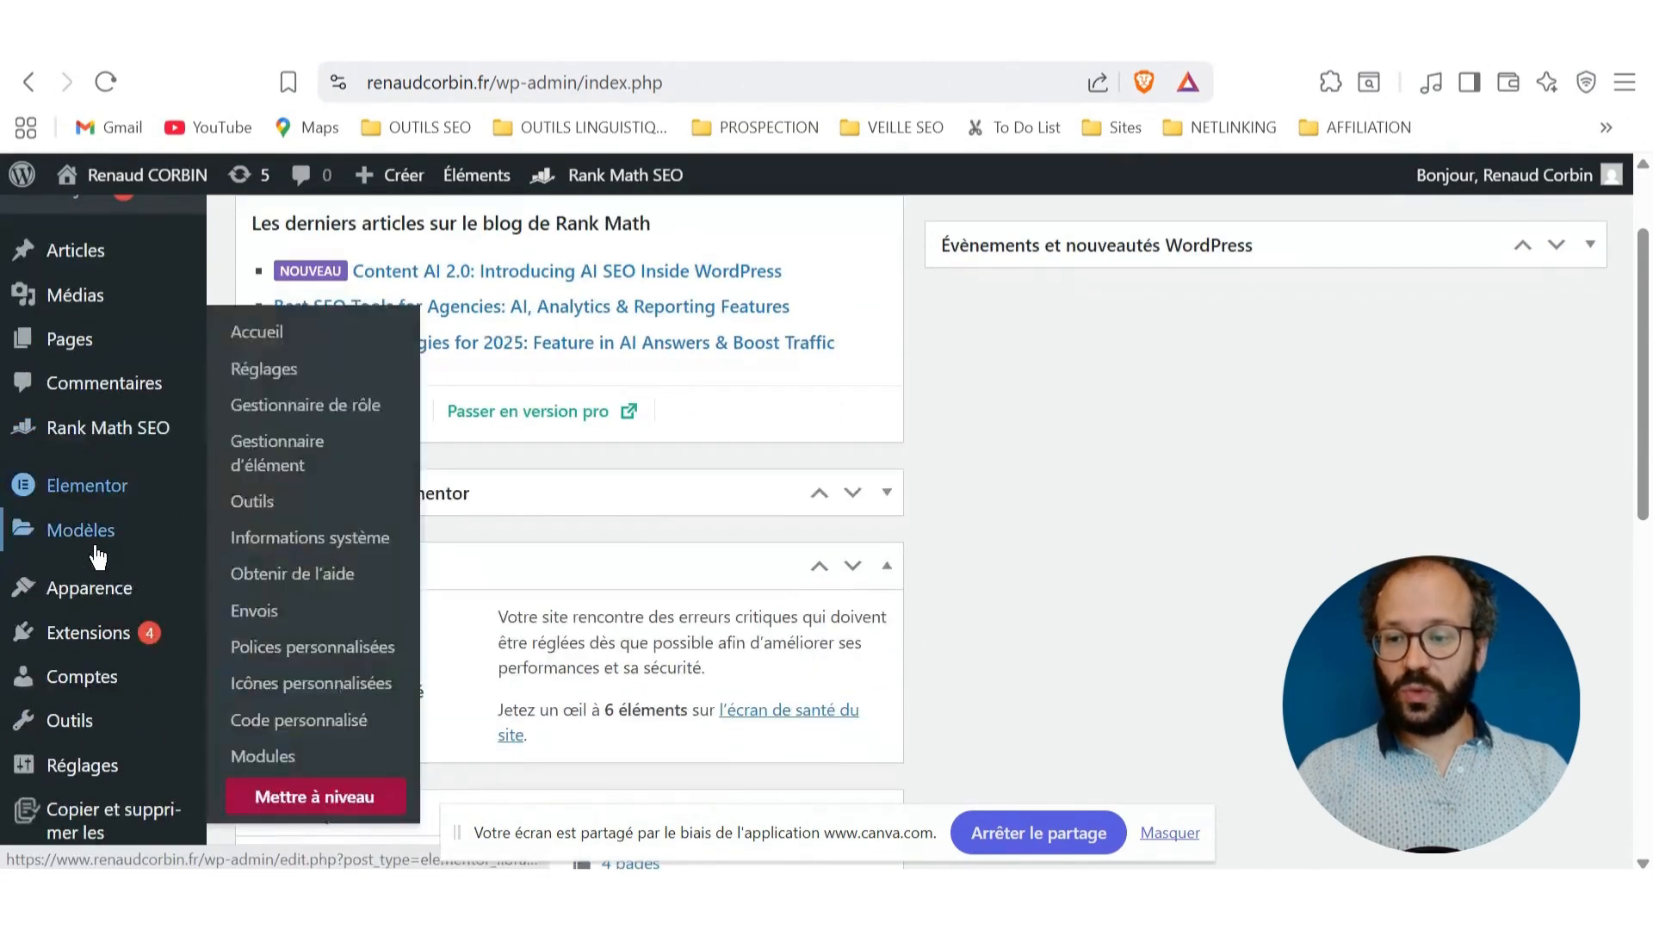
scroll(82, 572, down, 1)
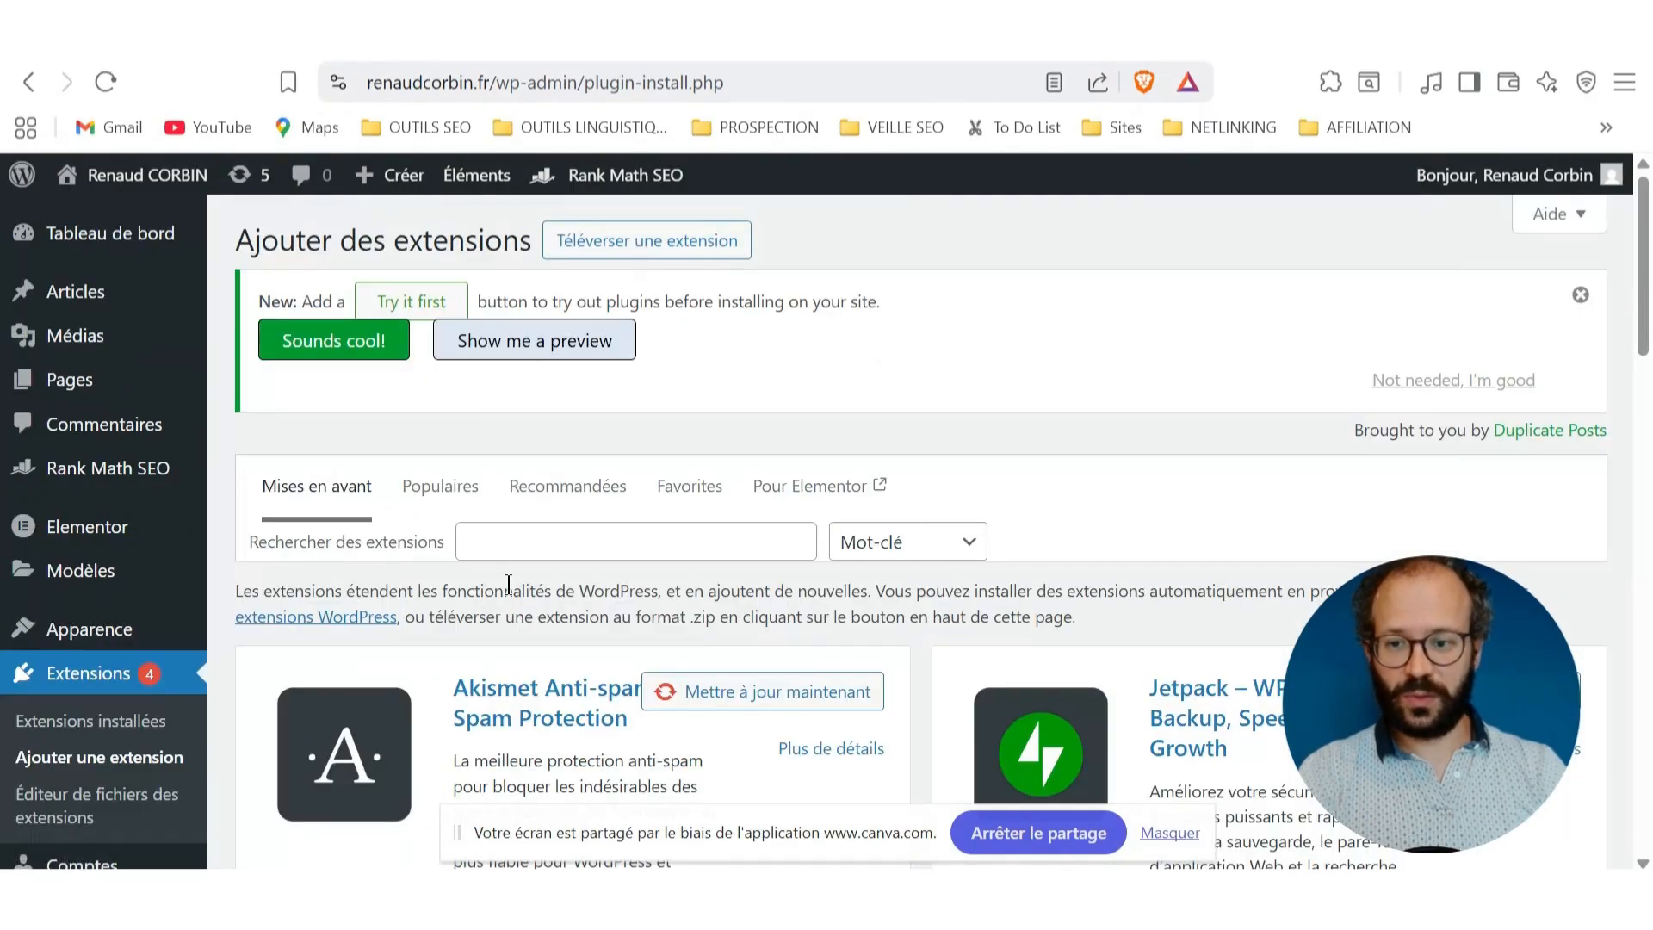
click(584, 545)
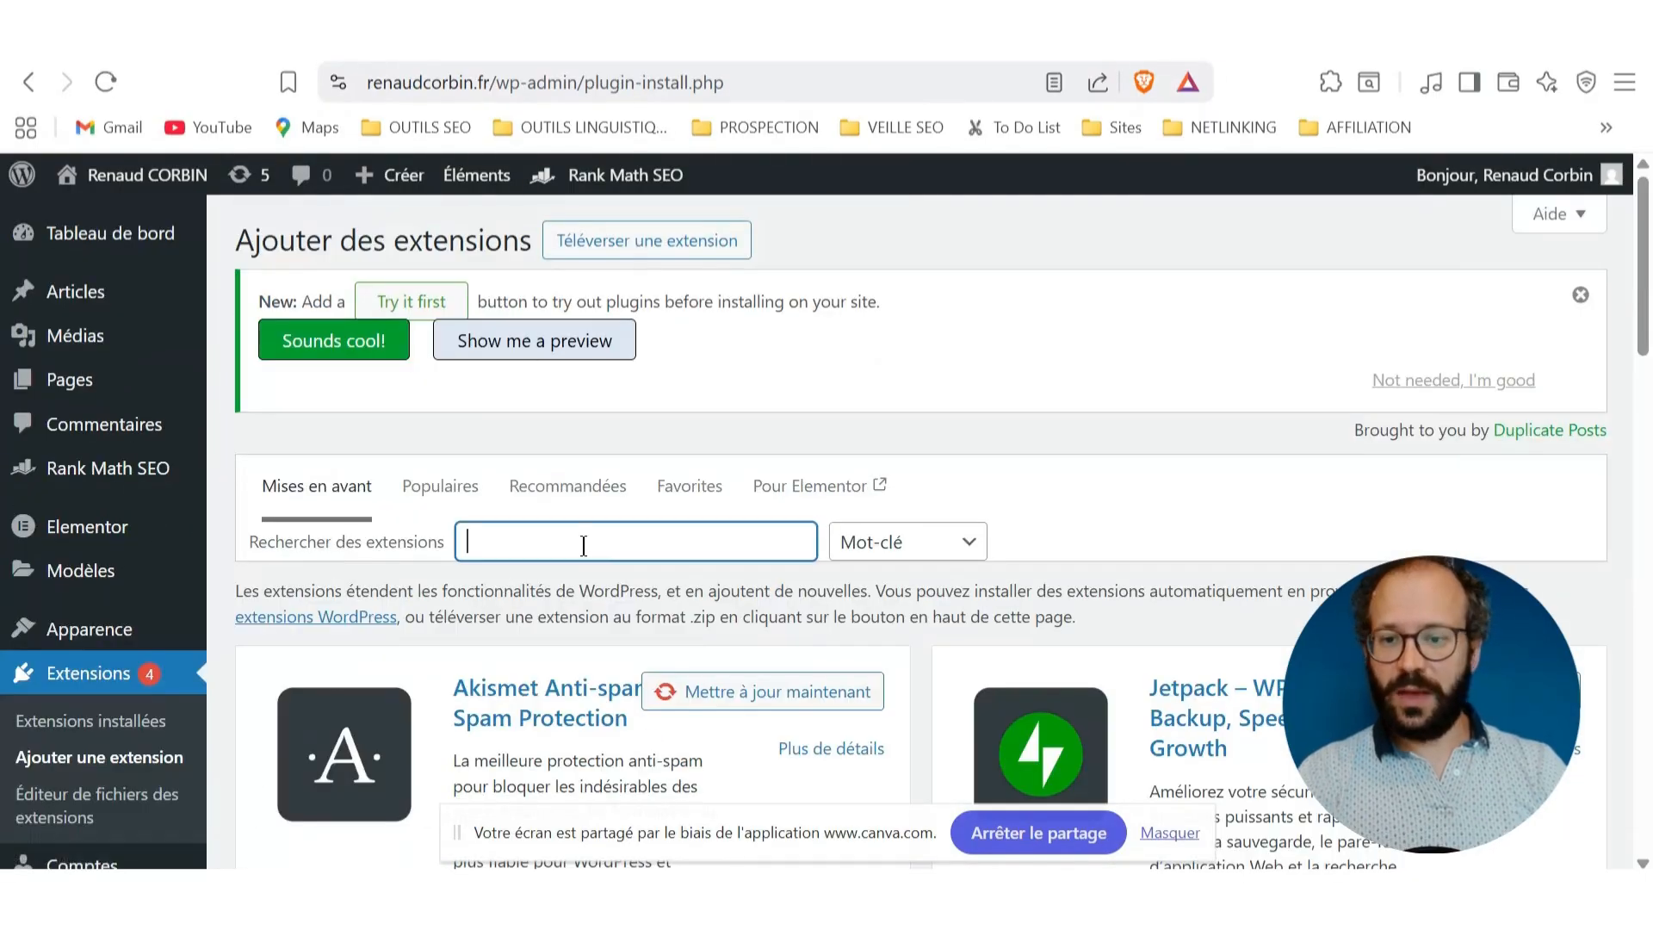
text(rank)
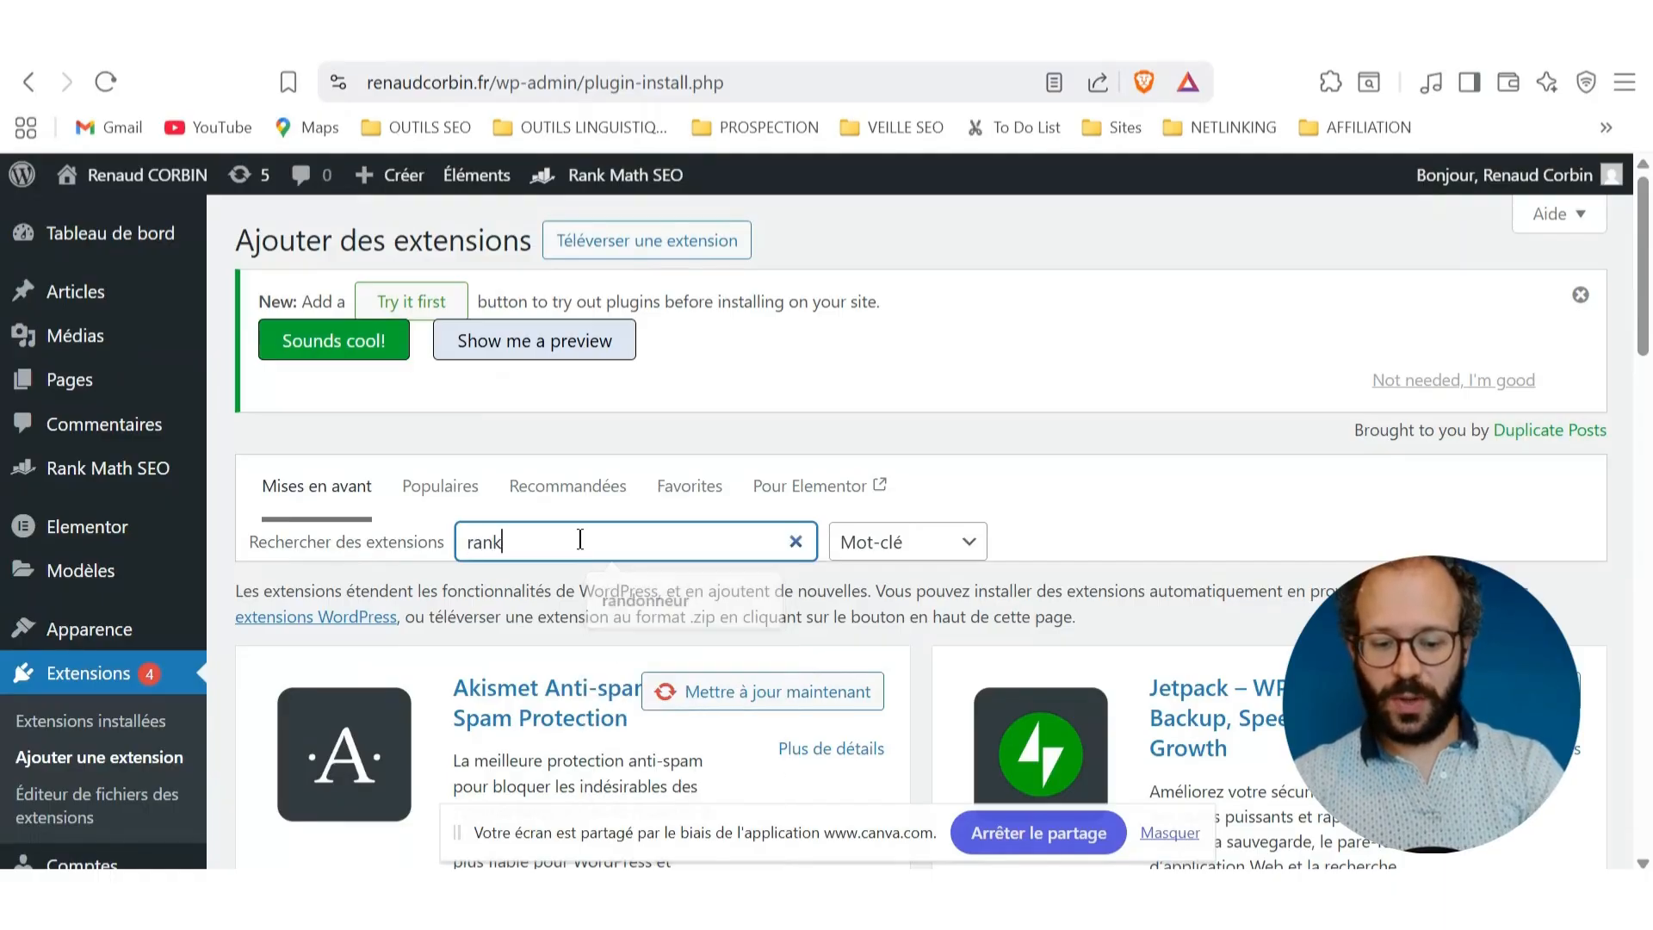
text( math)
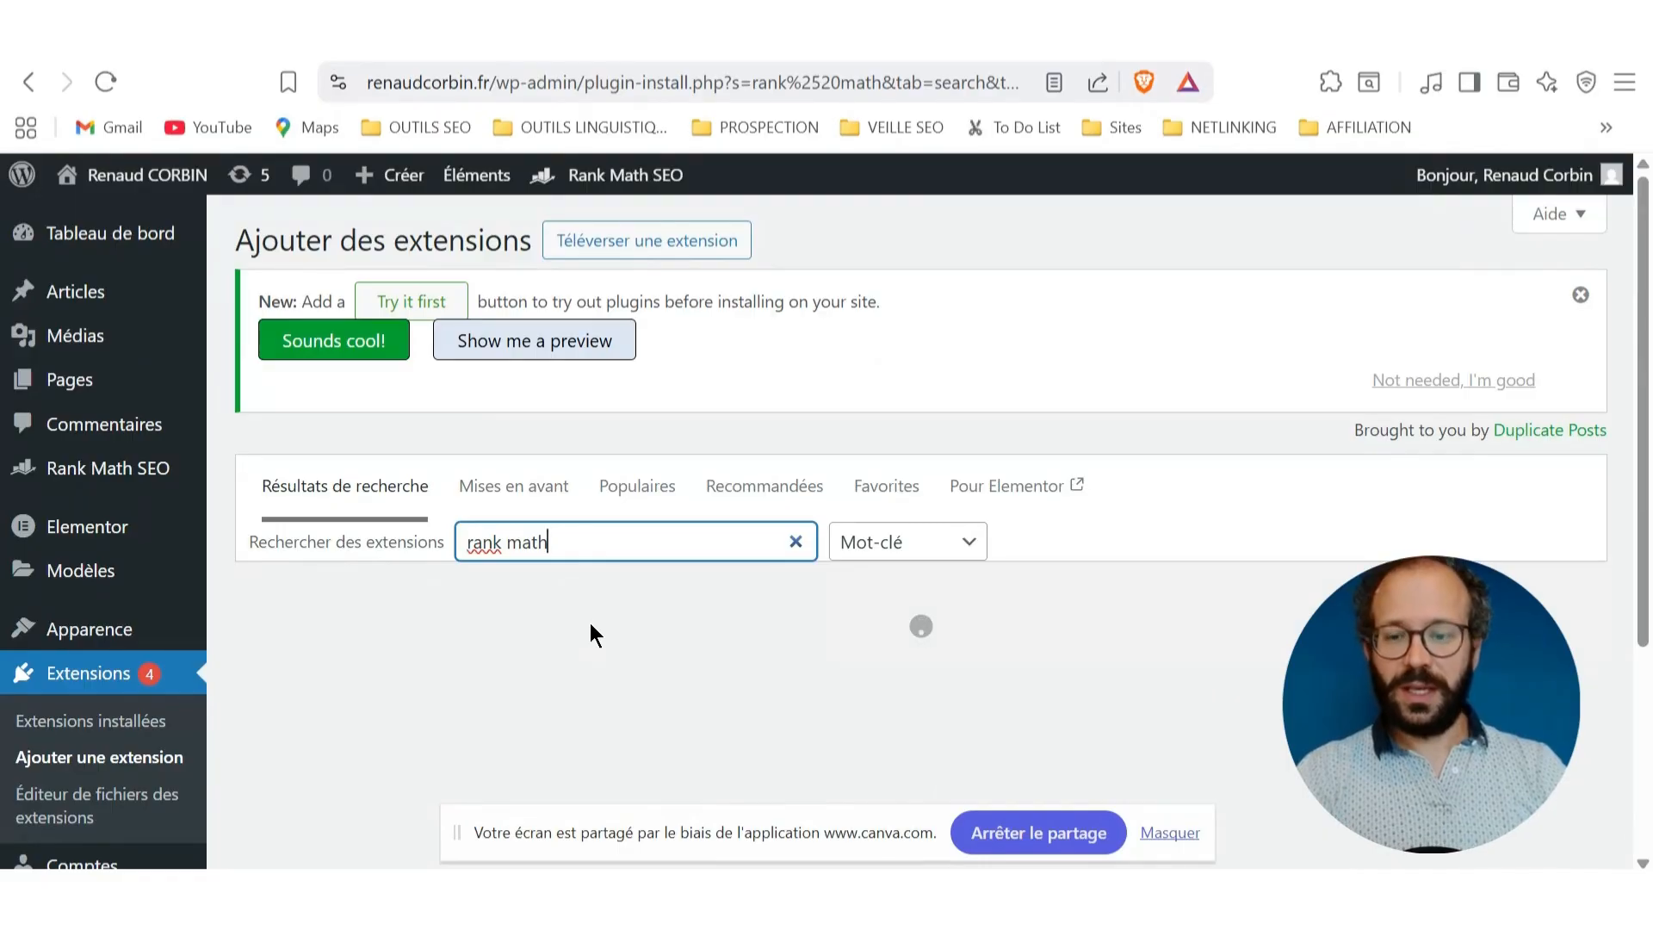
scroll(591, 623, down, 3)
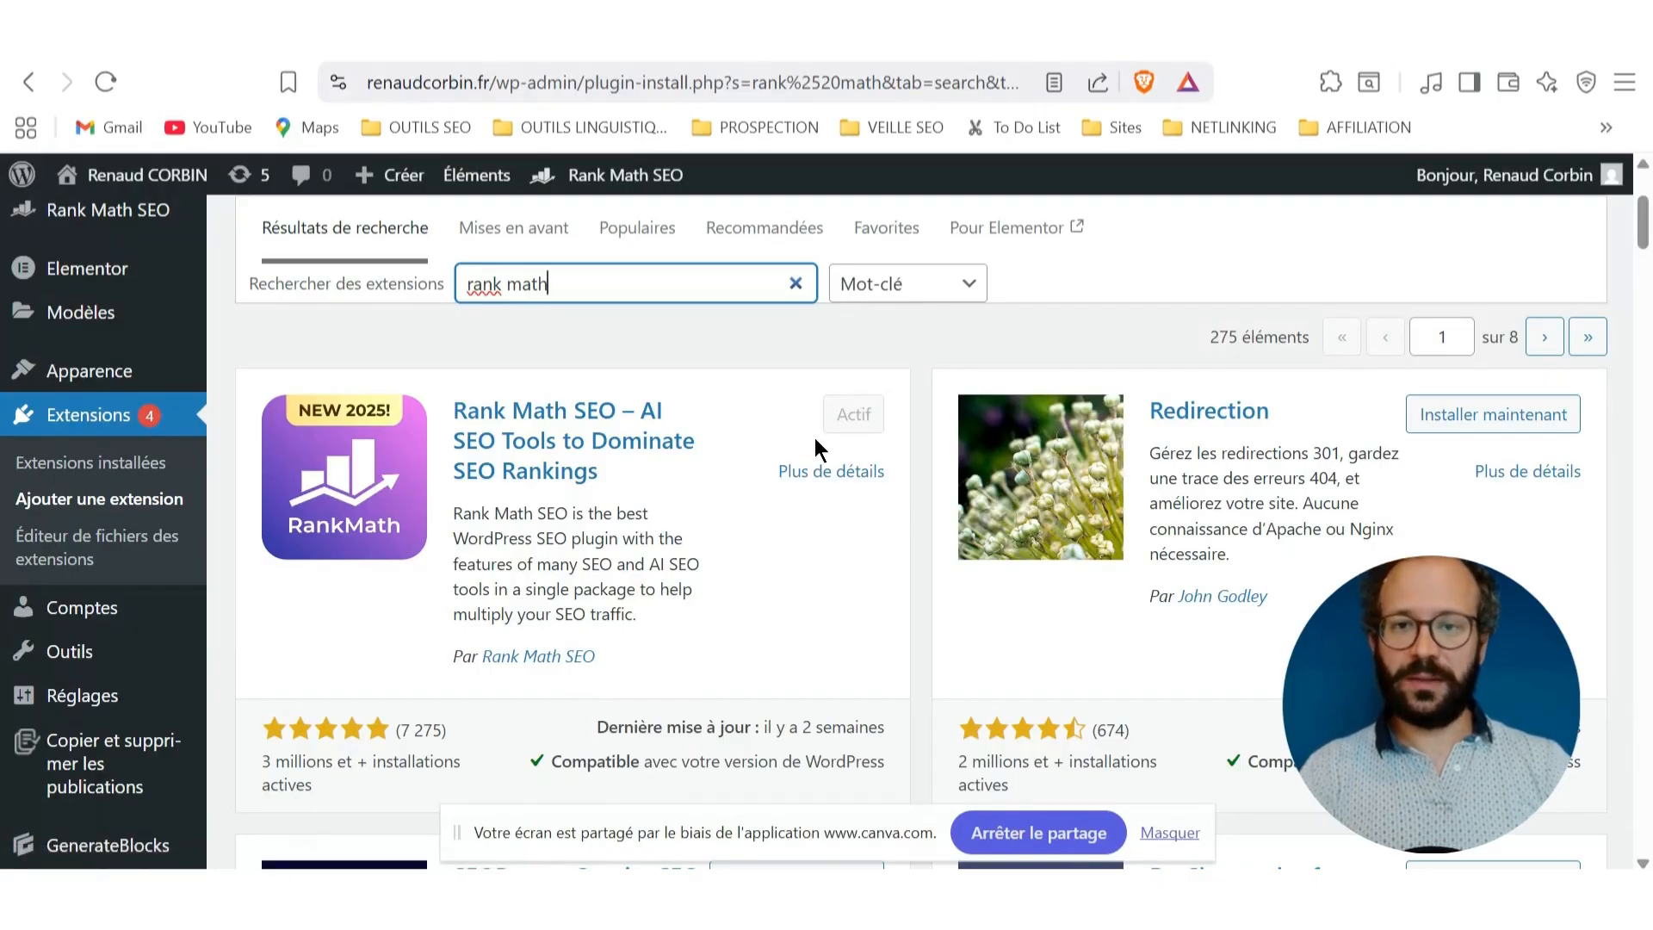
- Open the Outils Webmaster section of Rank Math SEO's general settings and locate the Google Search Console field
scroll(103, 551, up, 3)
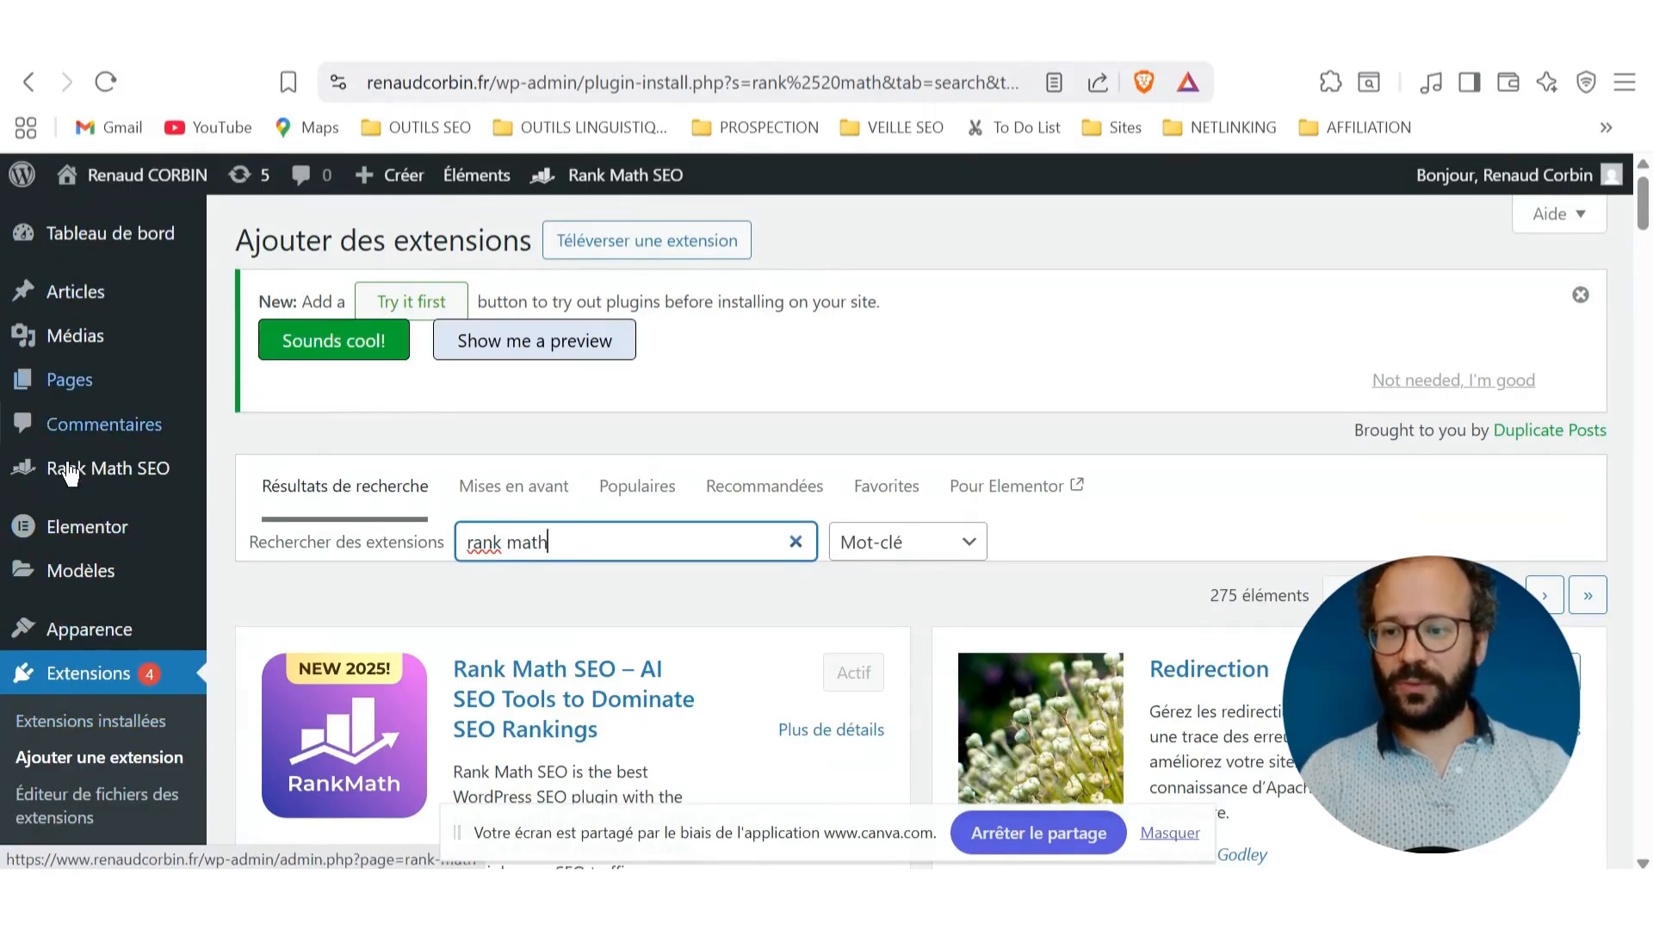
mouse_move(59, 475)
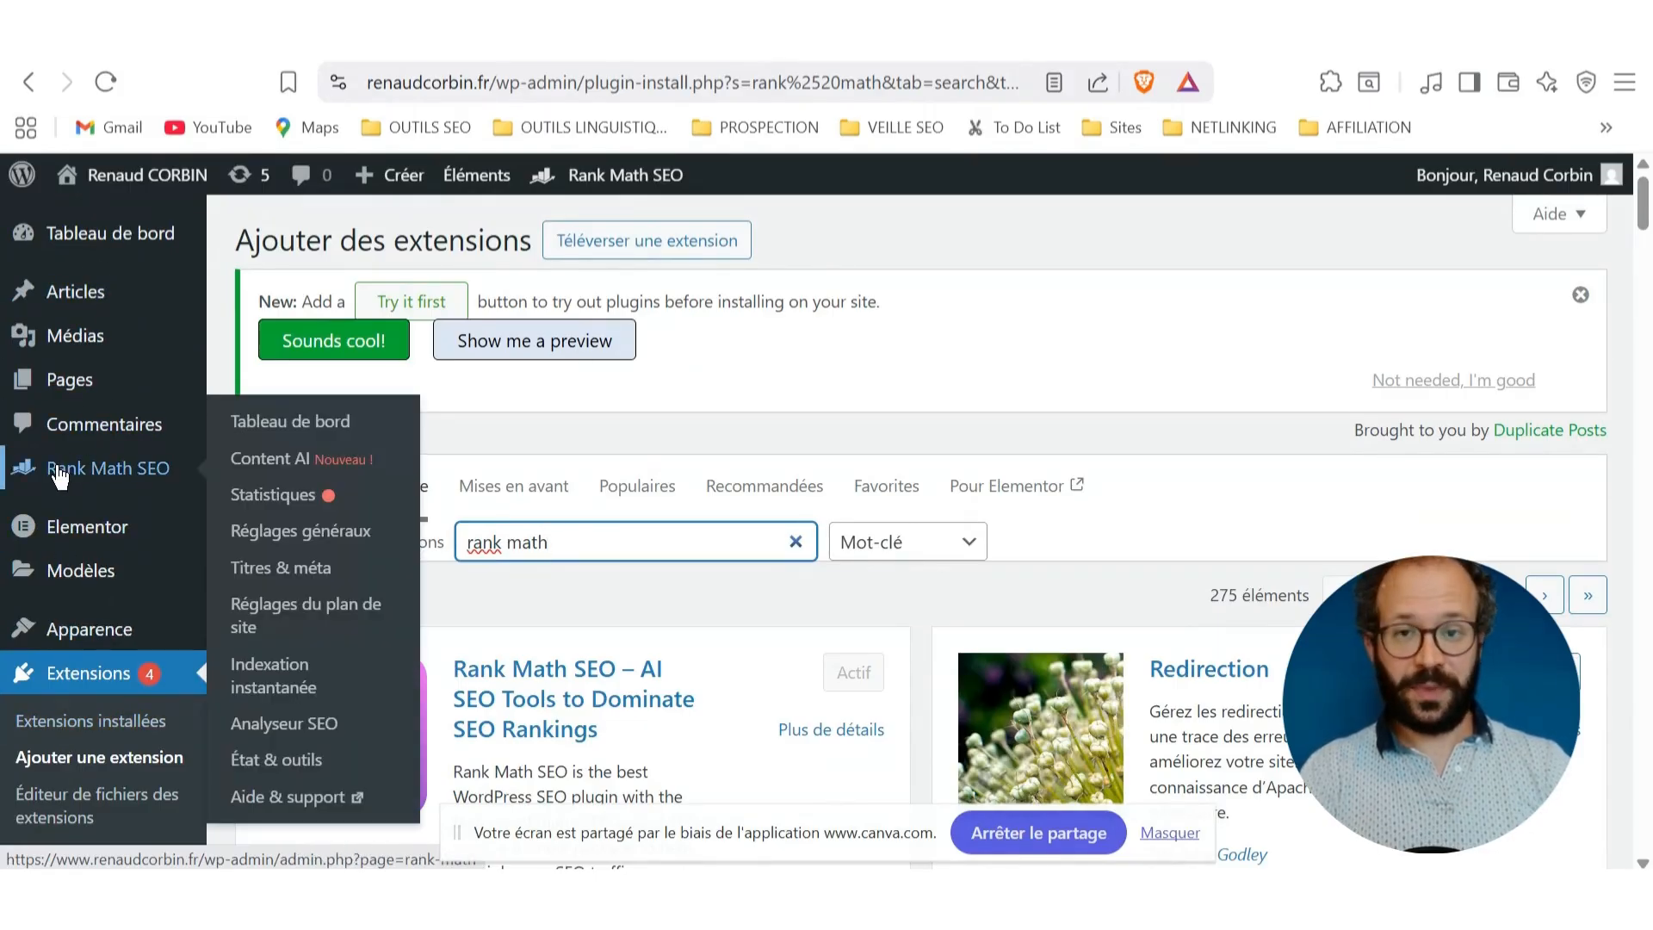
click(264, 534)
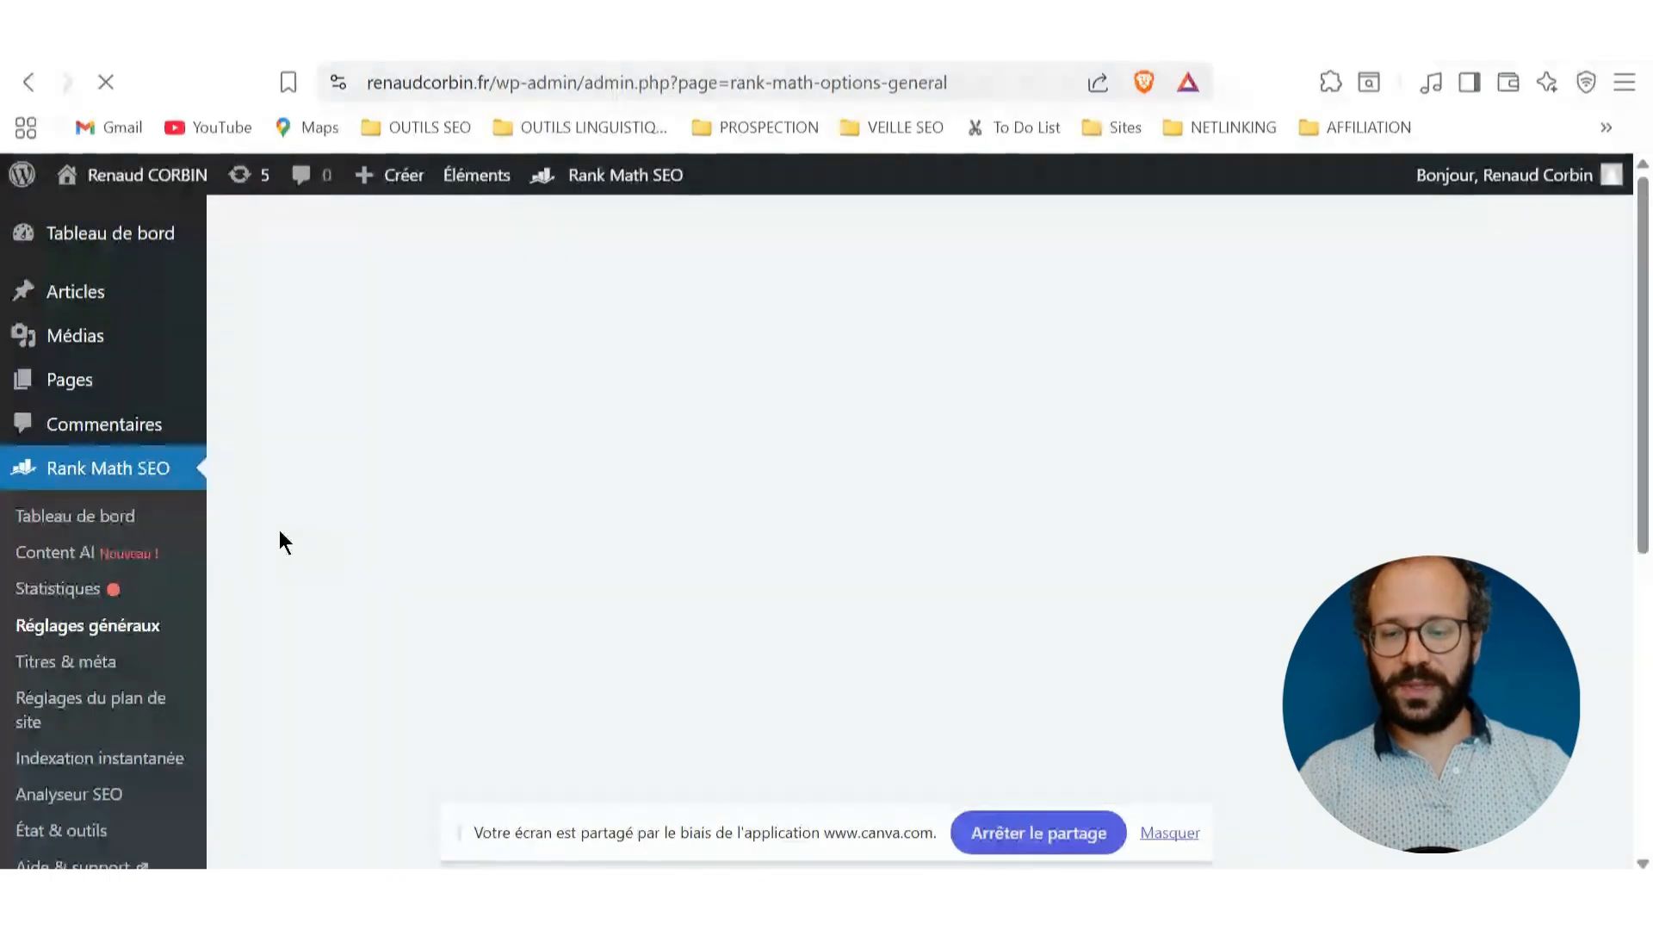
scroll(530, 605, down, 3)
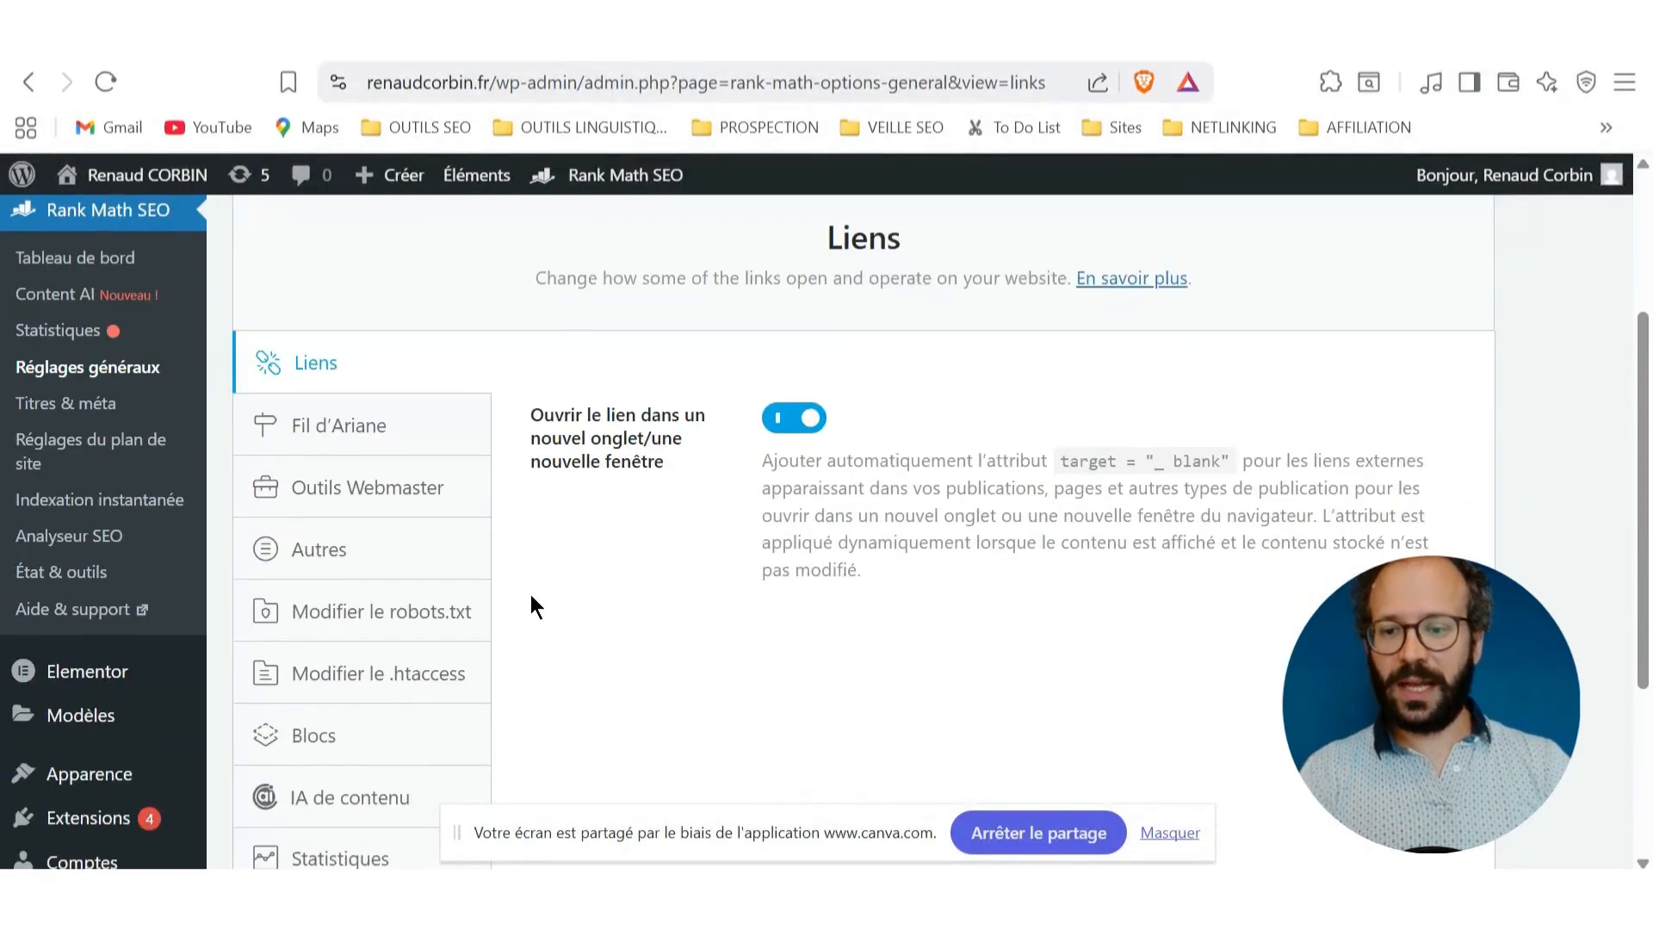
scroll(530, 600, down, 2)
scroll(530, 601, up, 2)
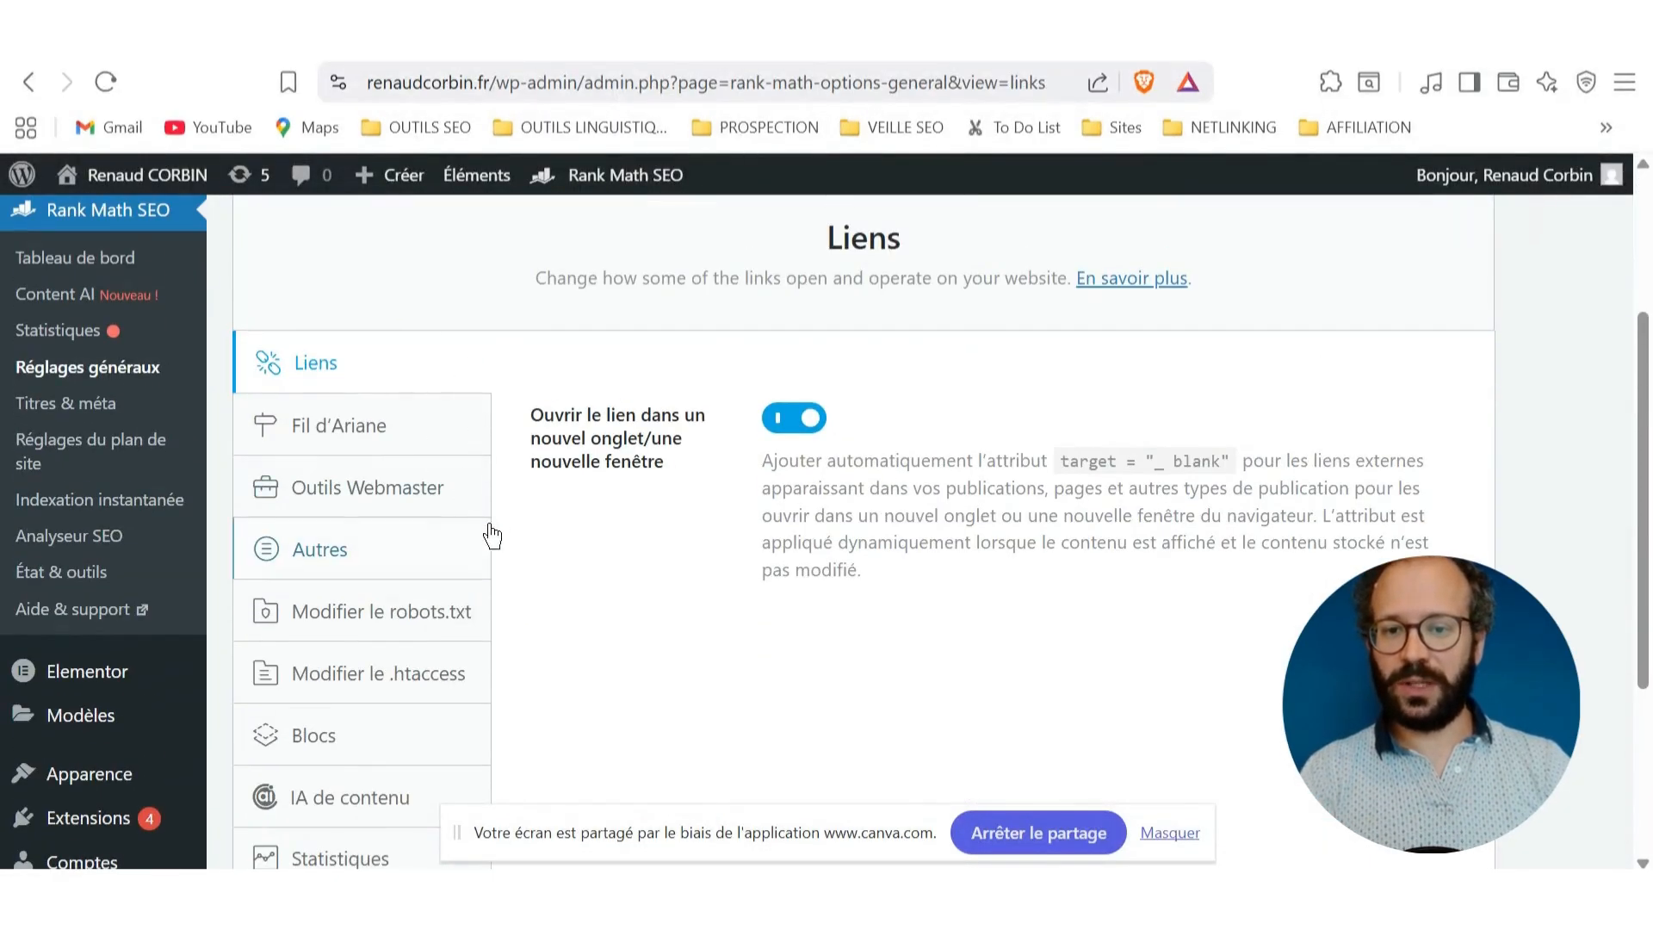
click(402, 491)
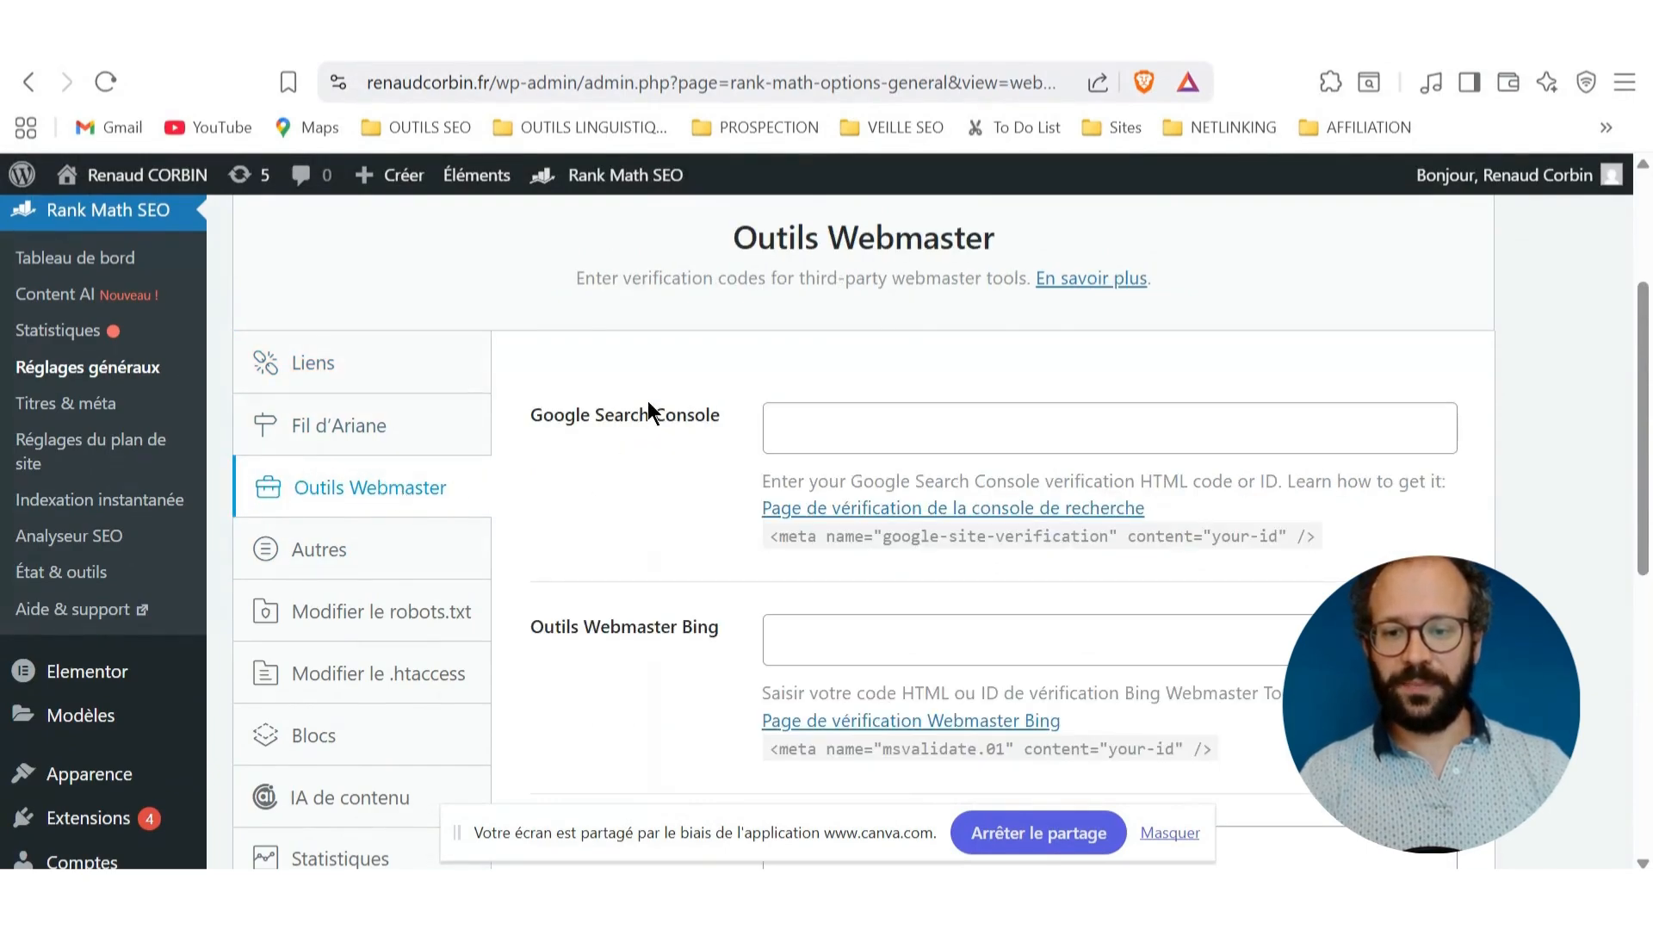
drag(529, 415, 711, 418)
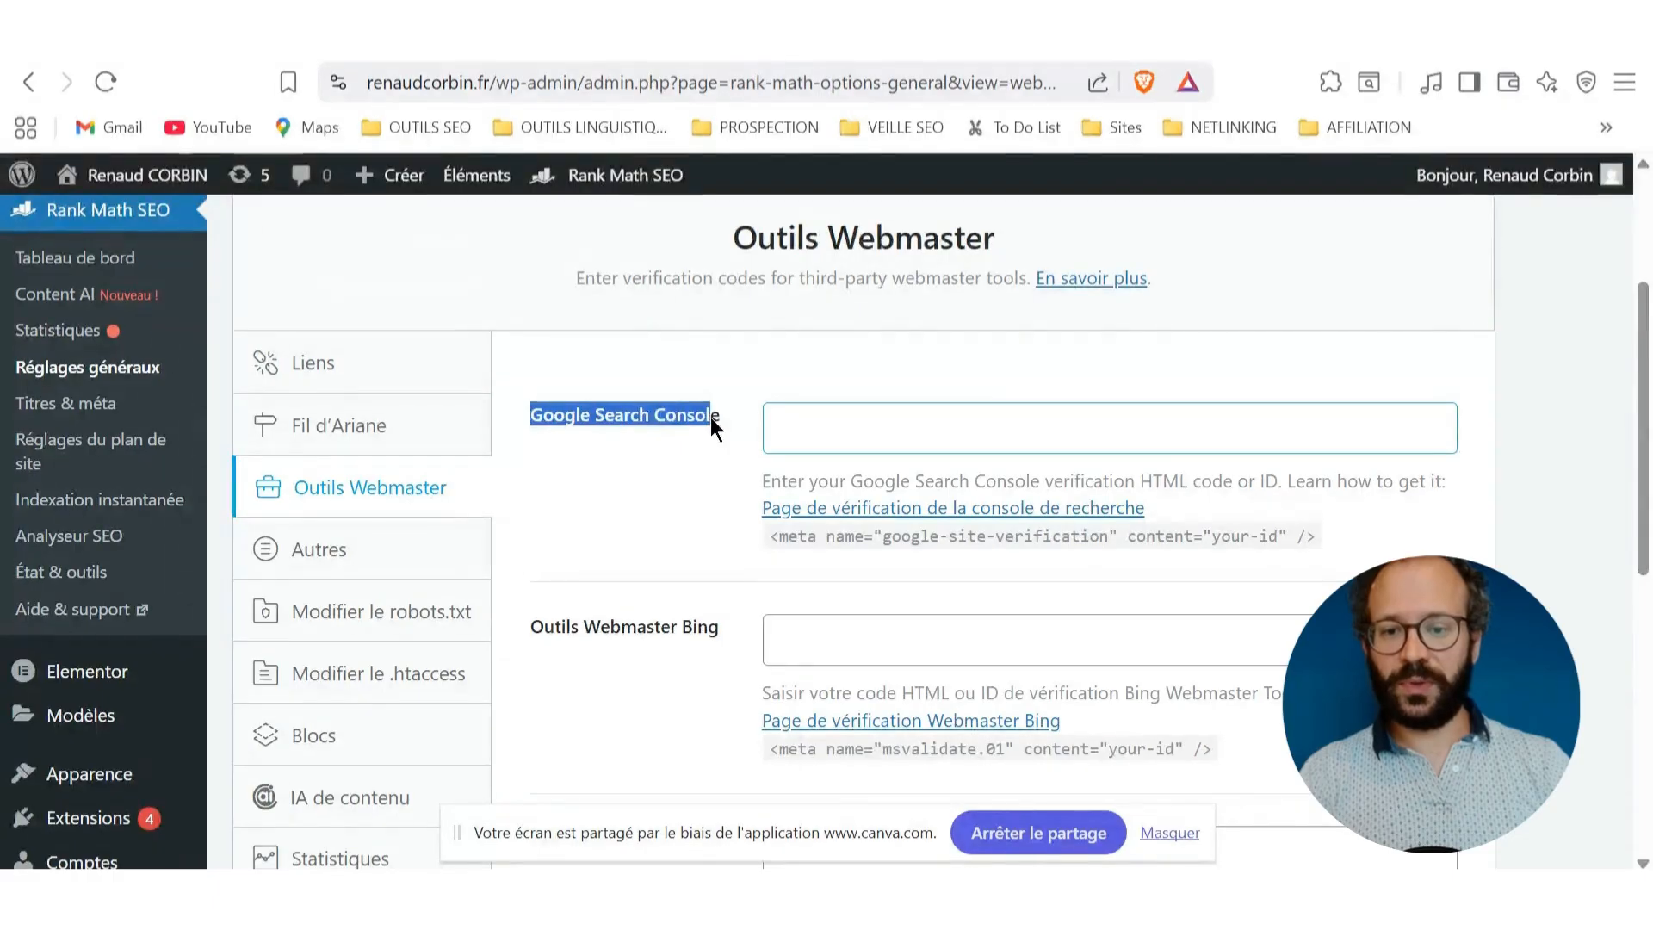
click(710, 417)
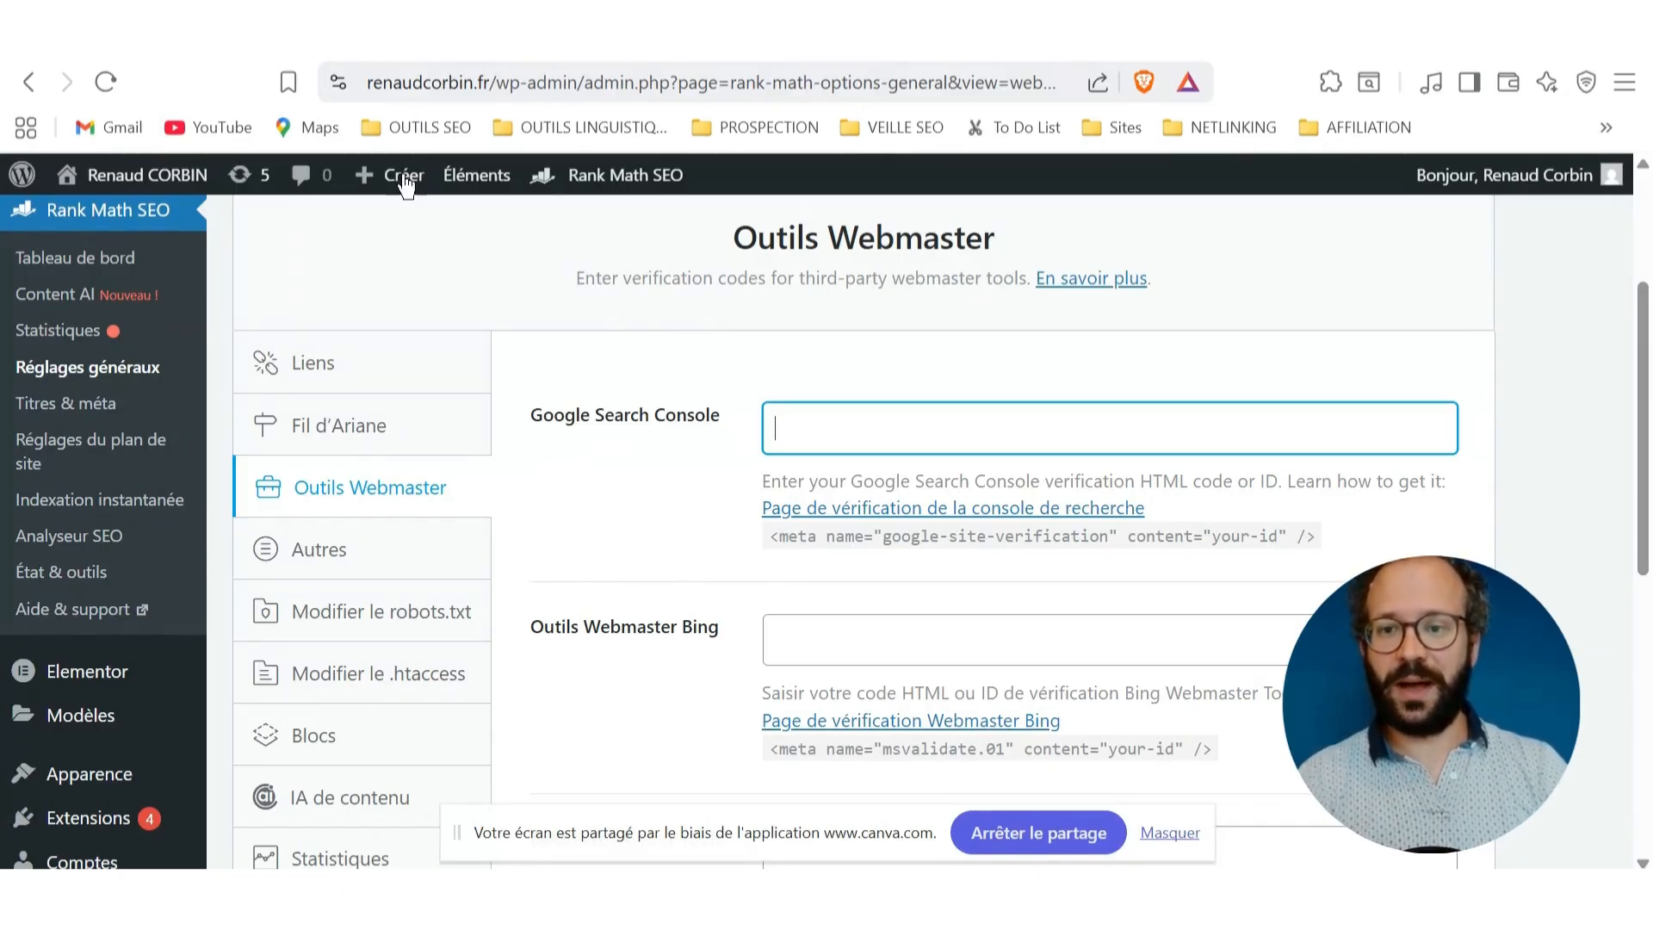
click(442, 87)
click(440, 84)
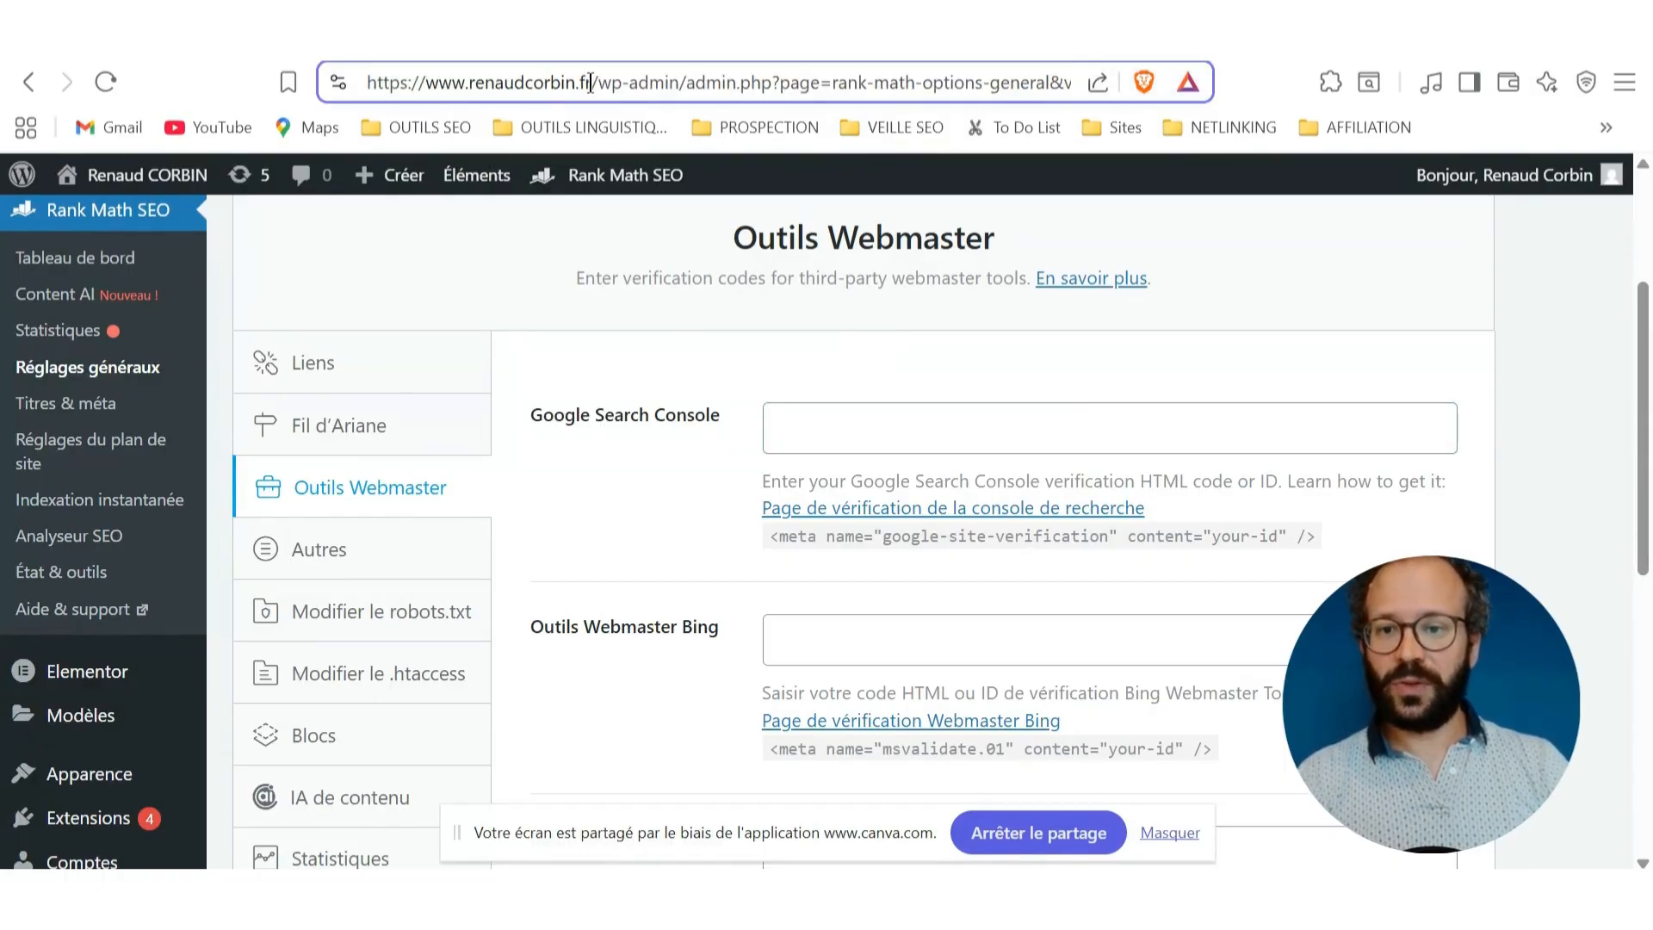
drag(591, 84, 367, 85)
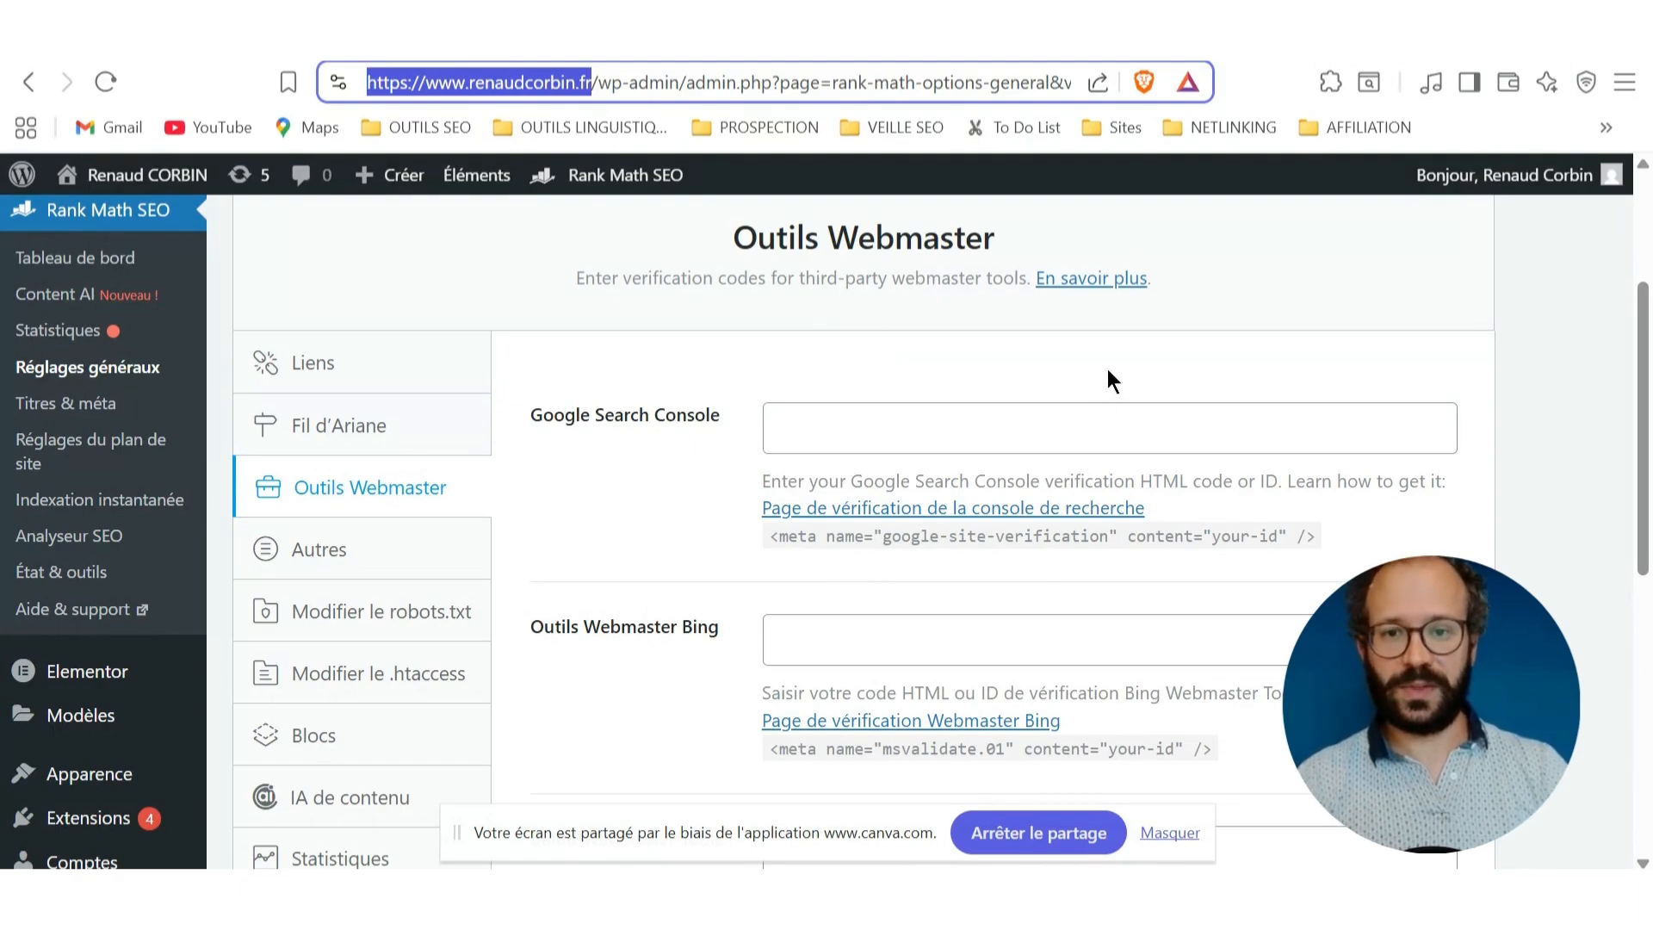
- Switch to Google Search Console and add a Préfixe de l'URL property for the site's root address
mouse_move(1030, 797)
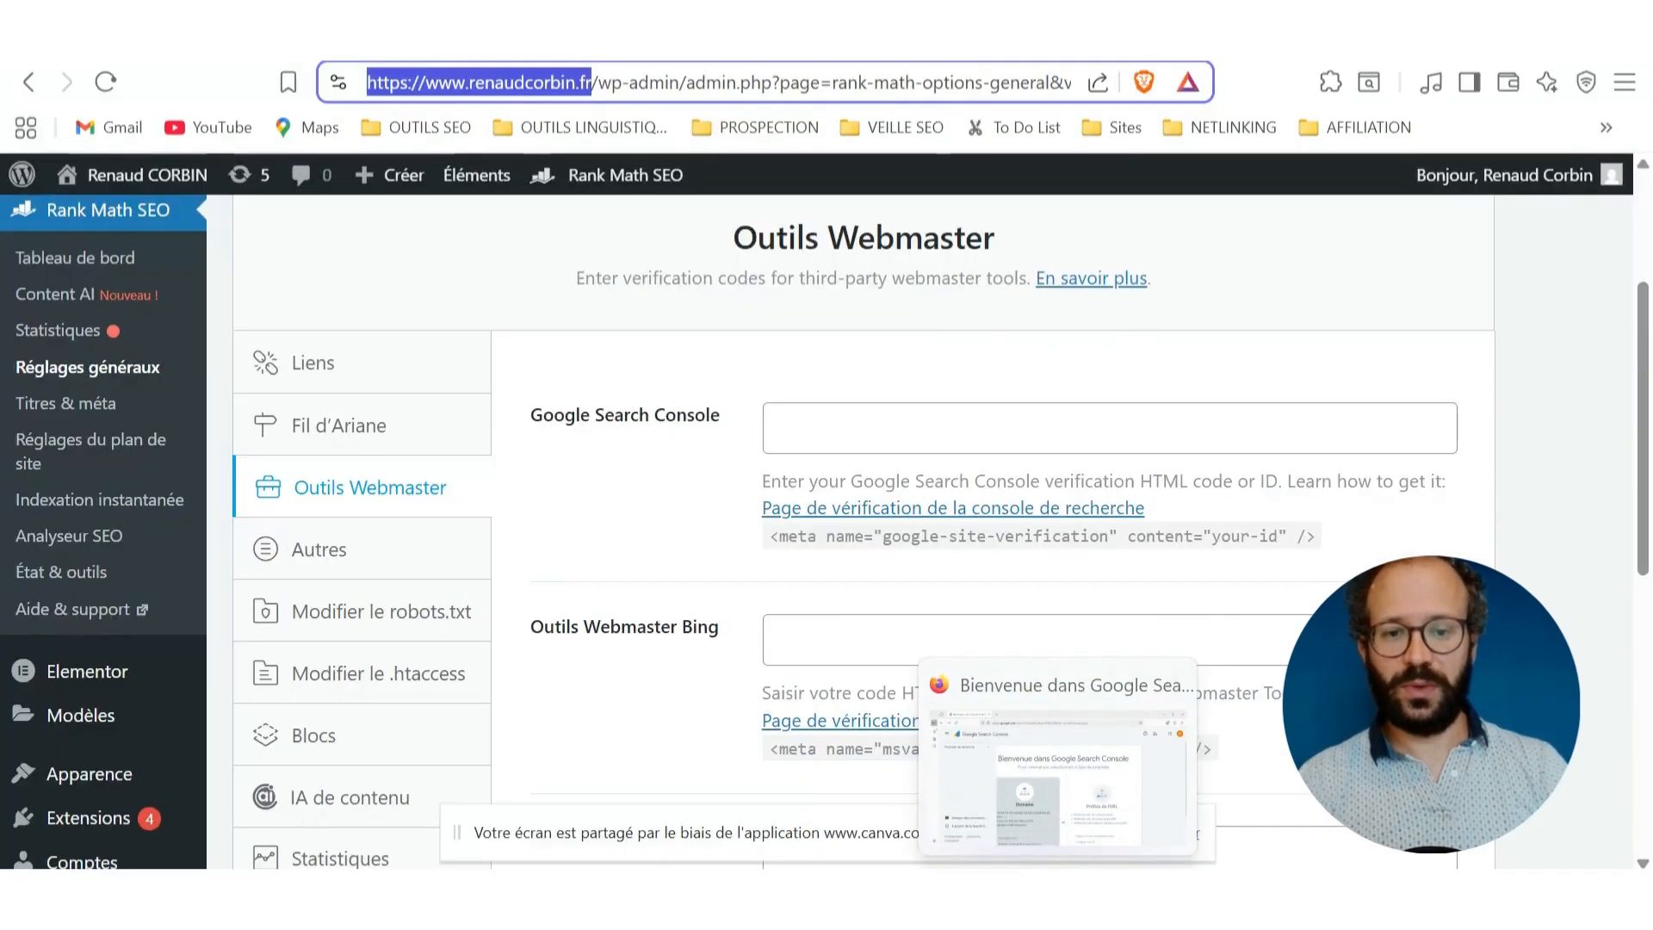
click(1068, 778)
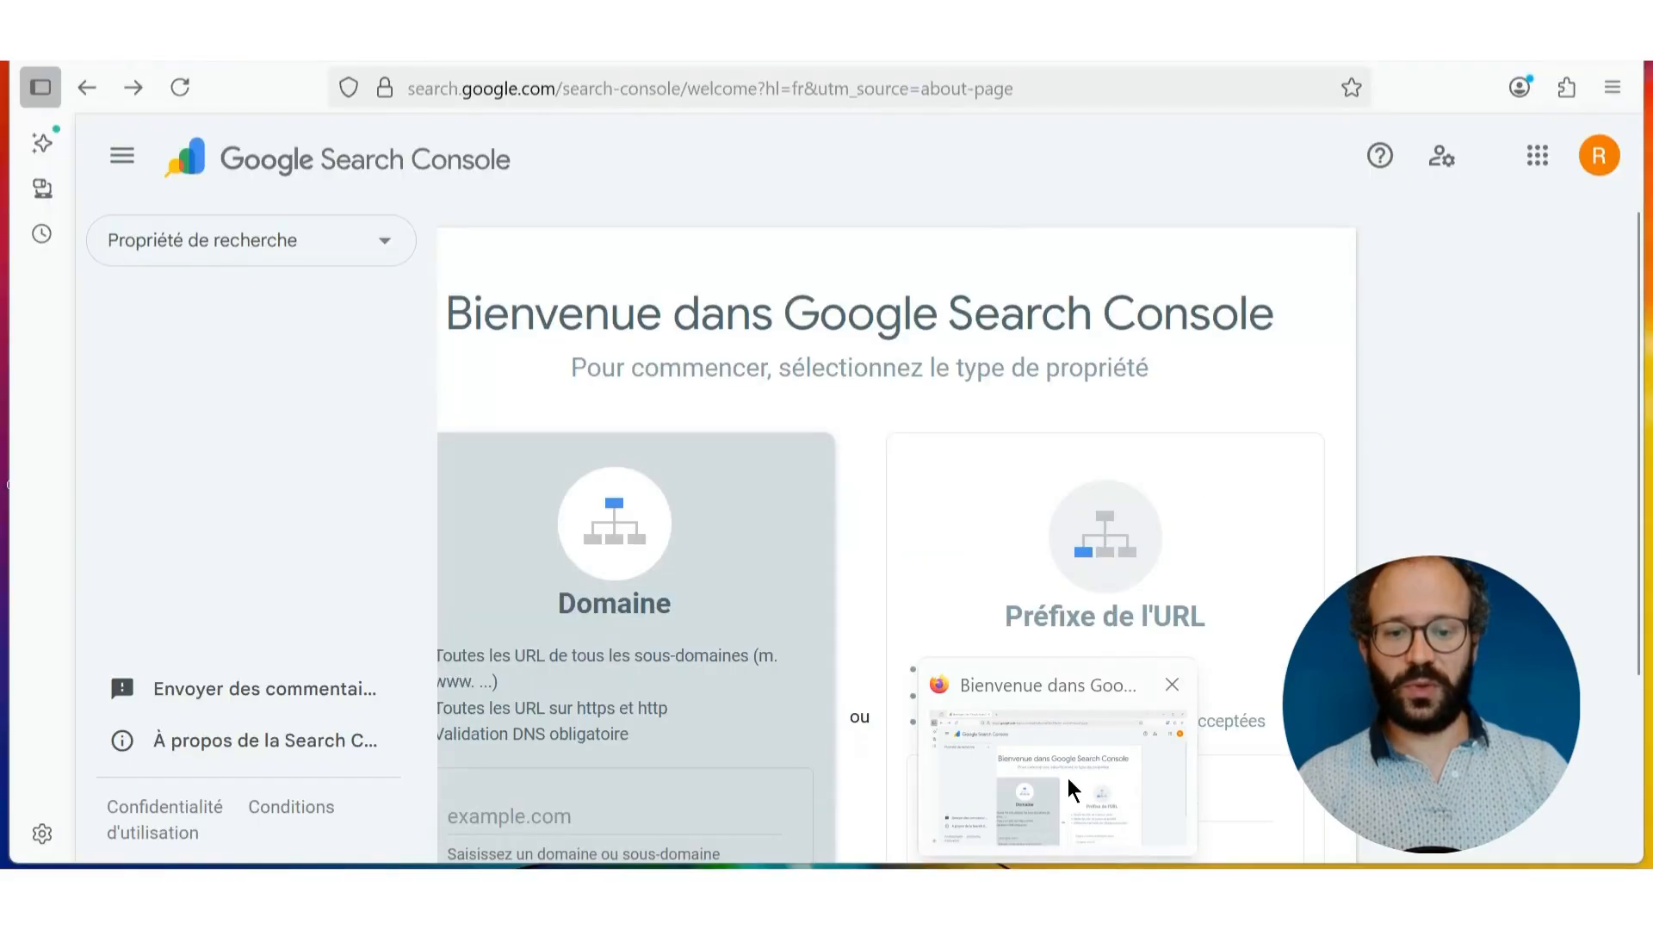
click(384, 252)
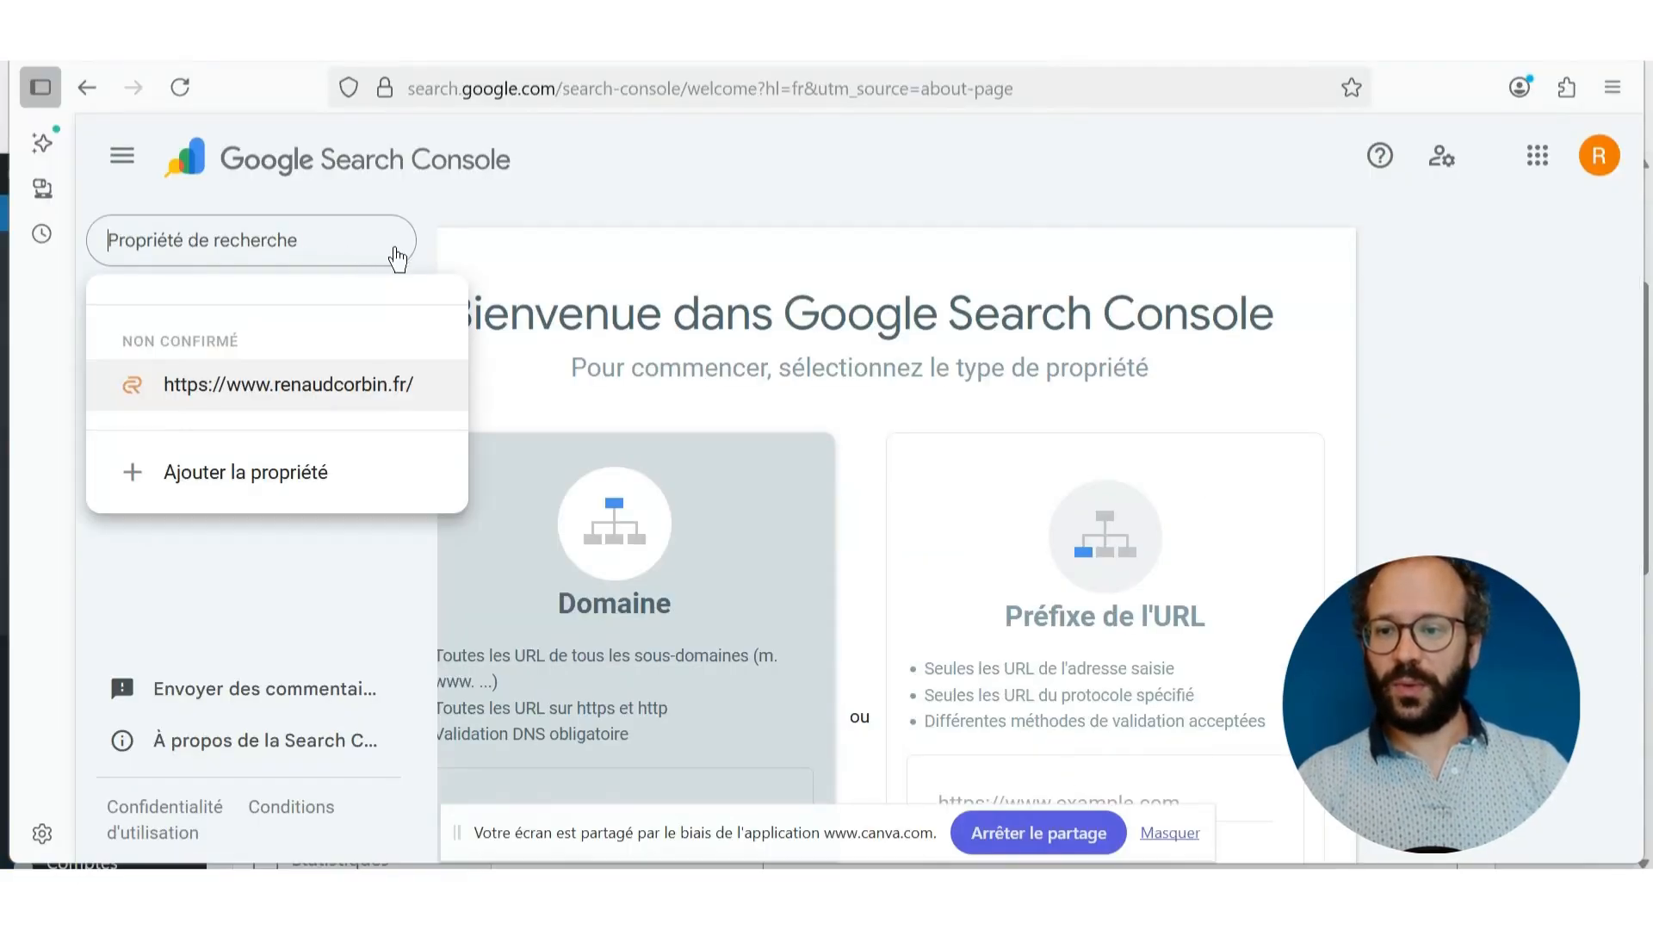
click(244, 472)
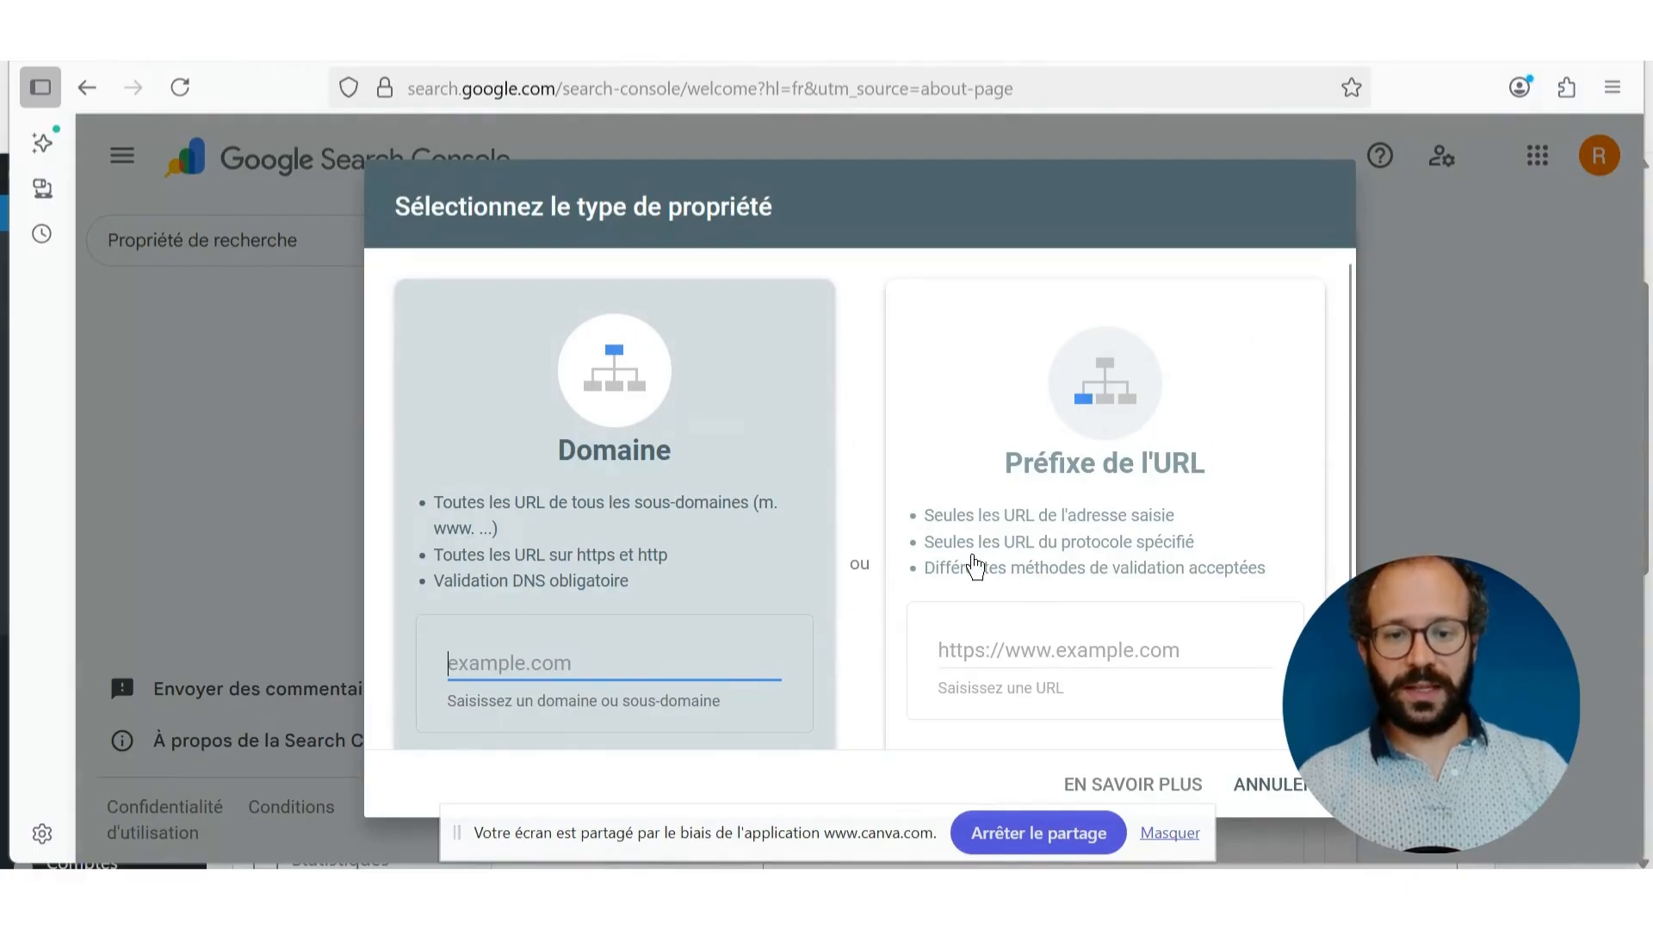
click(1048, 650)
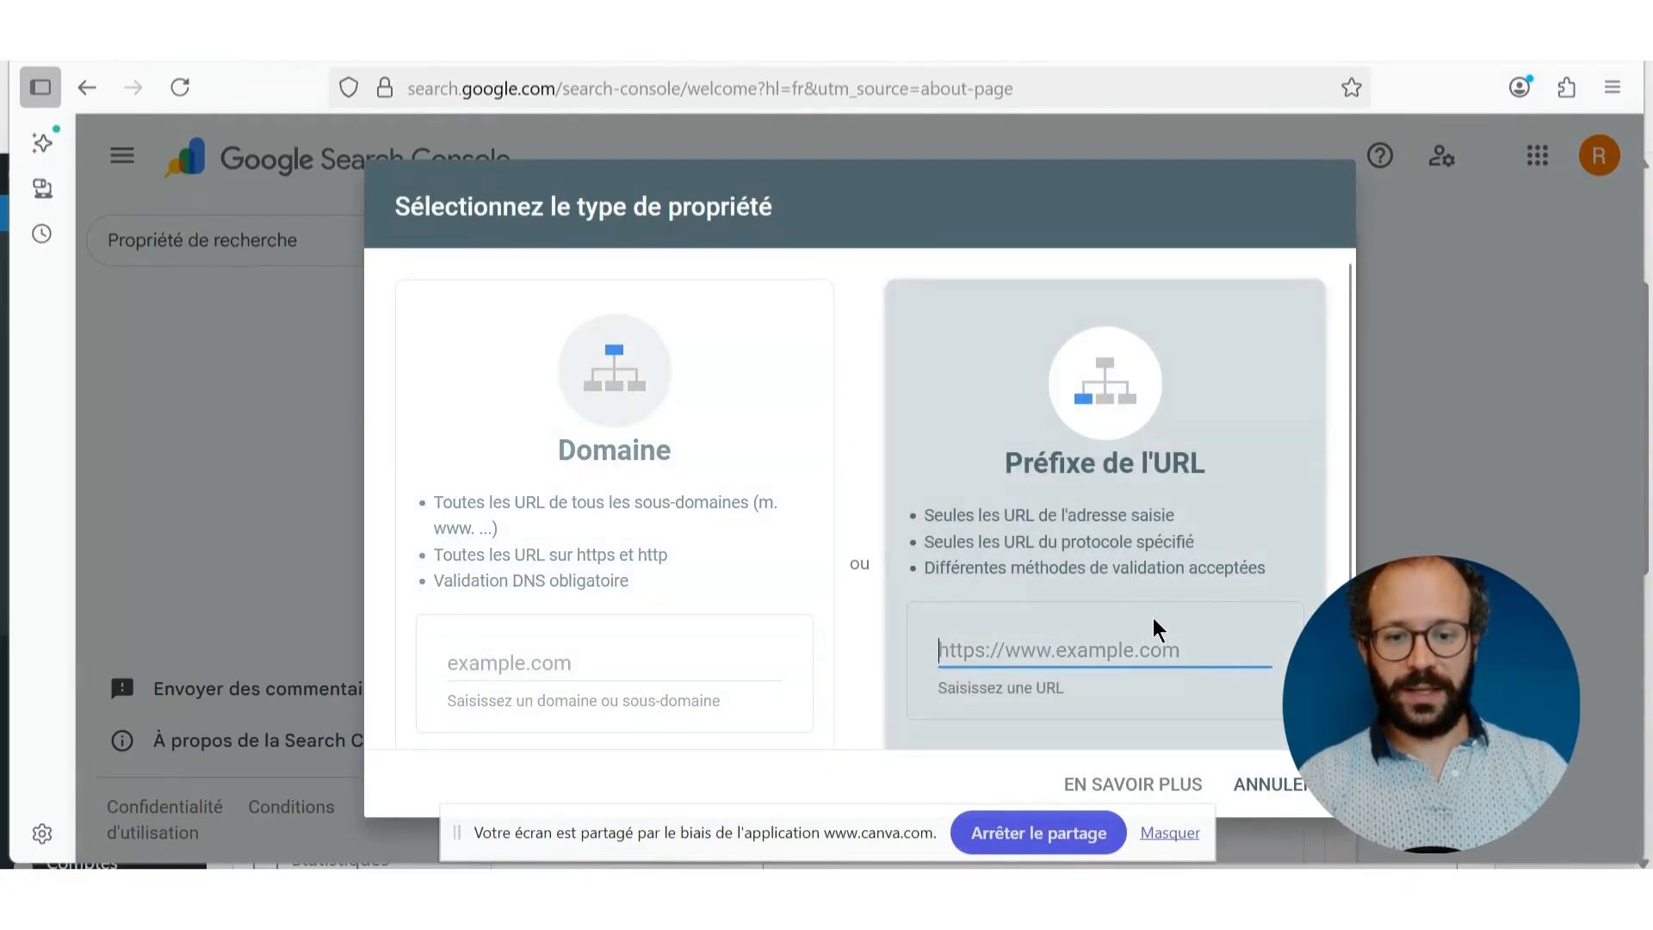
text(https://www.renaudcorbin.fr/)
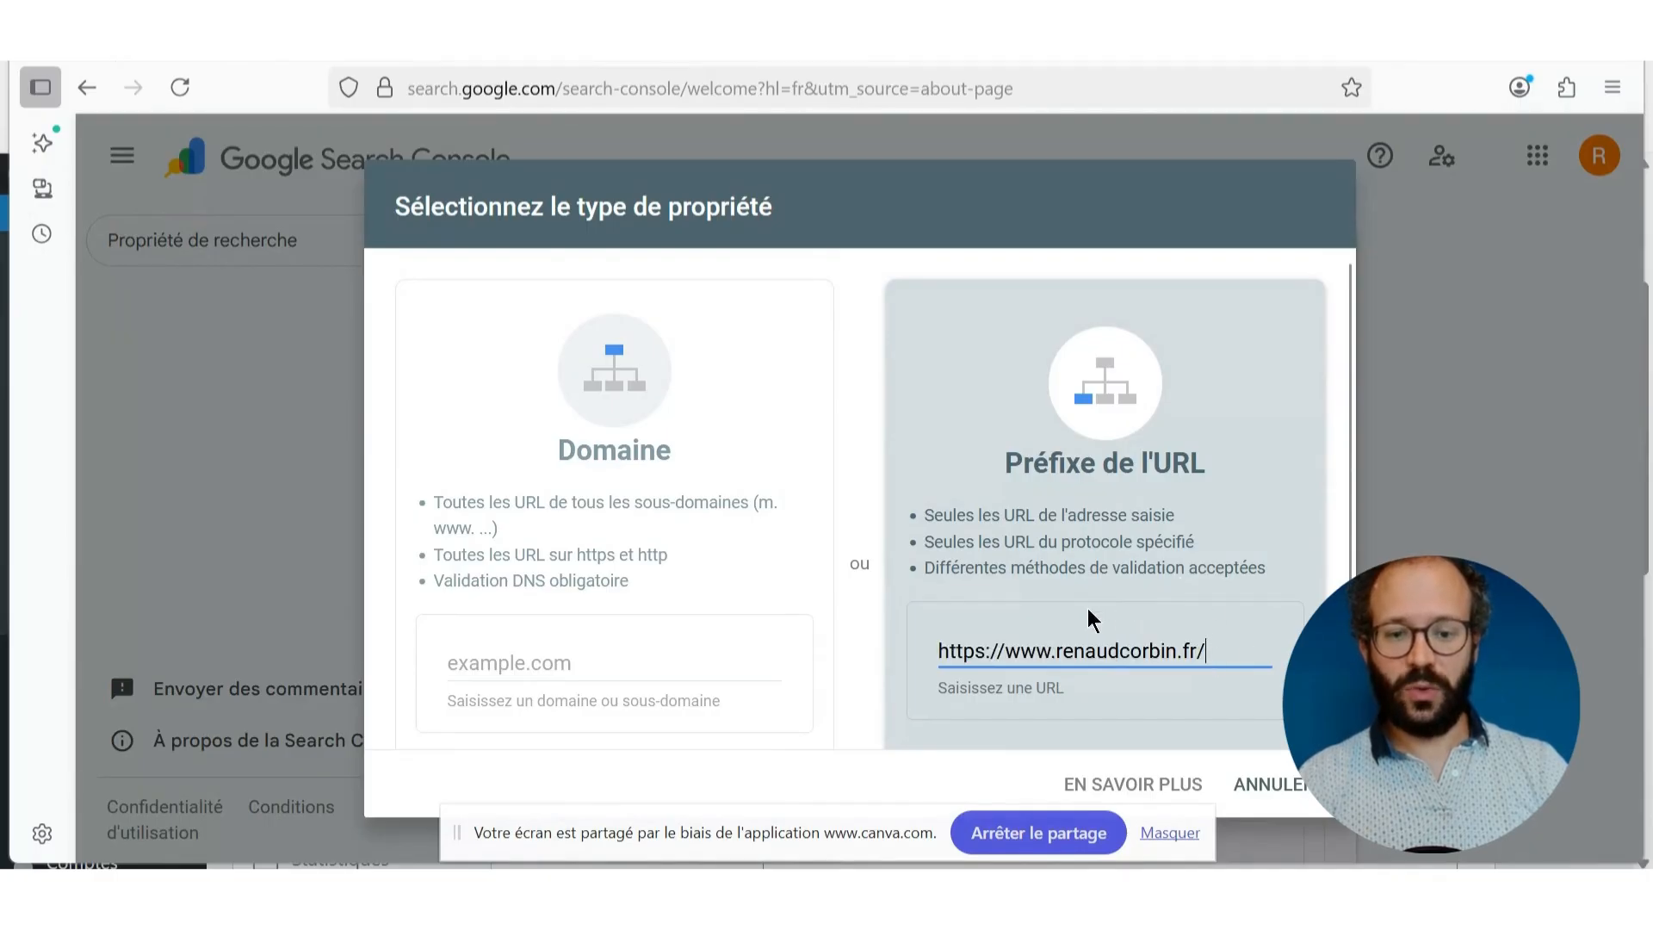
scroll(1069, 633, down, 3)
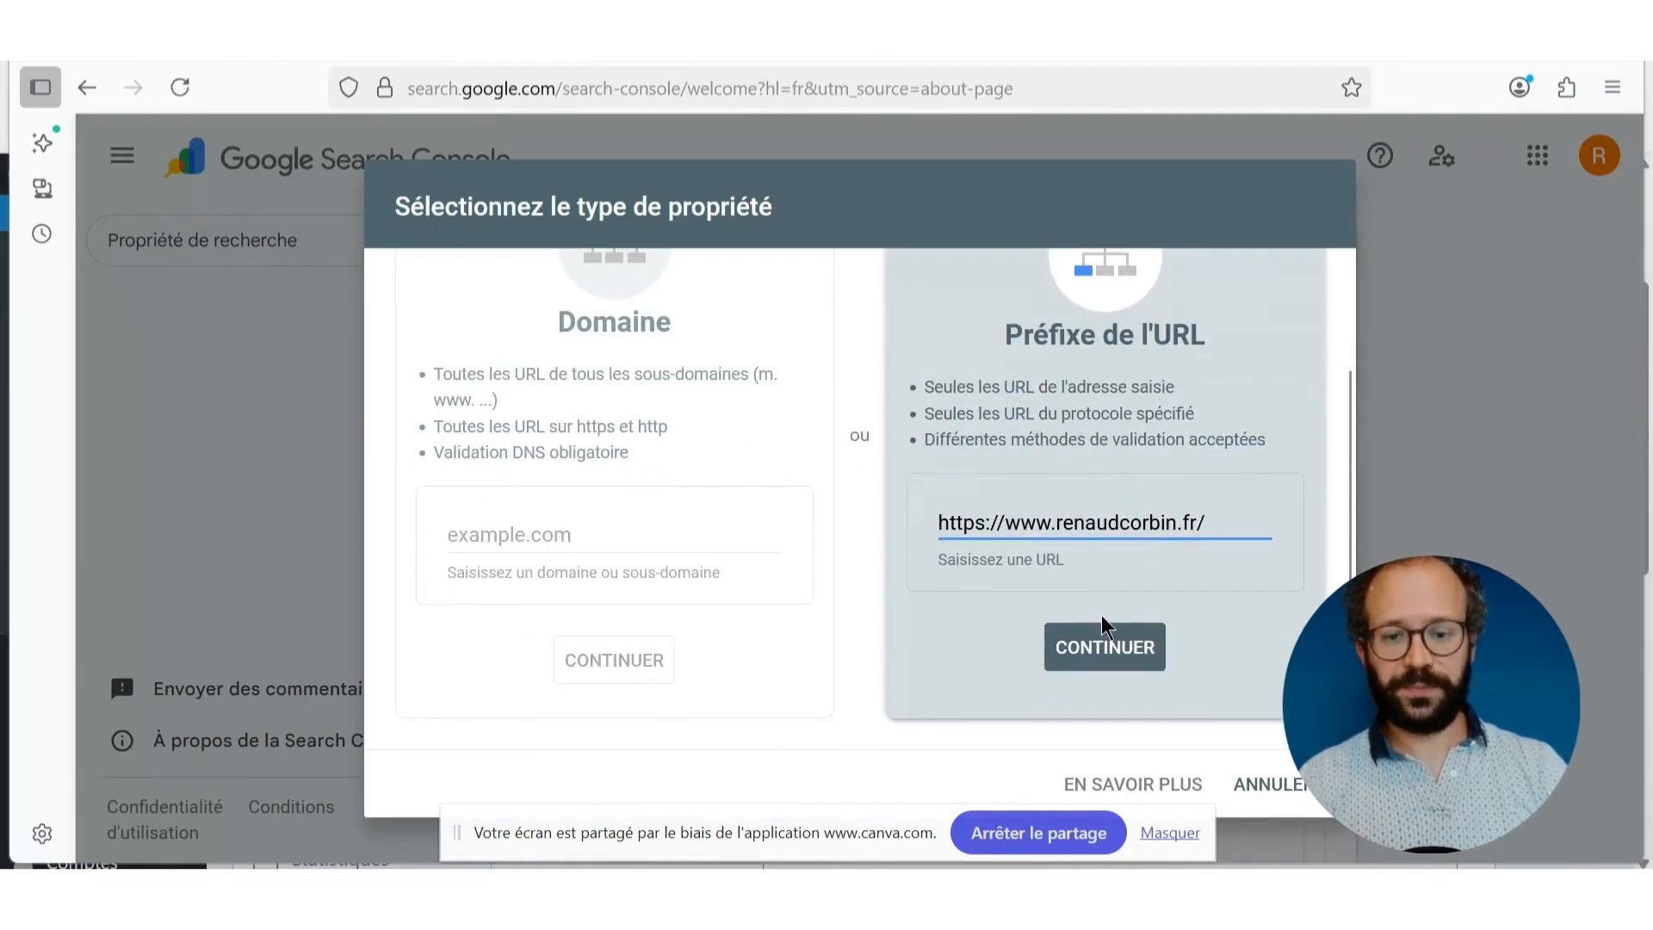
click(1109, 648)
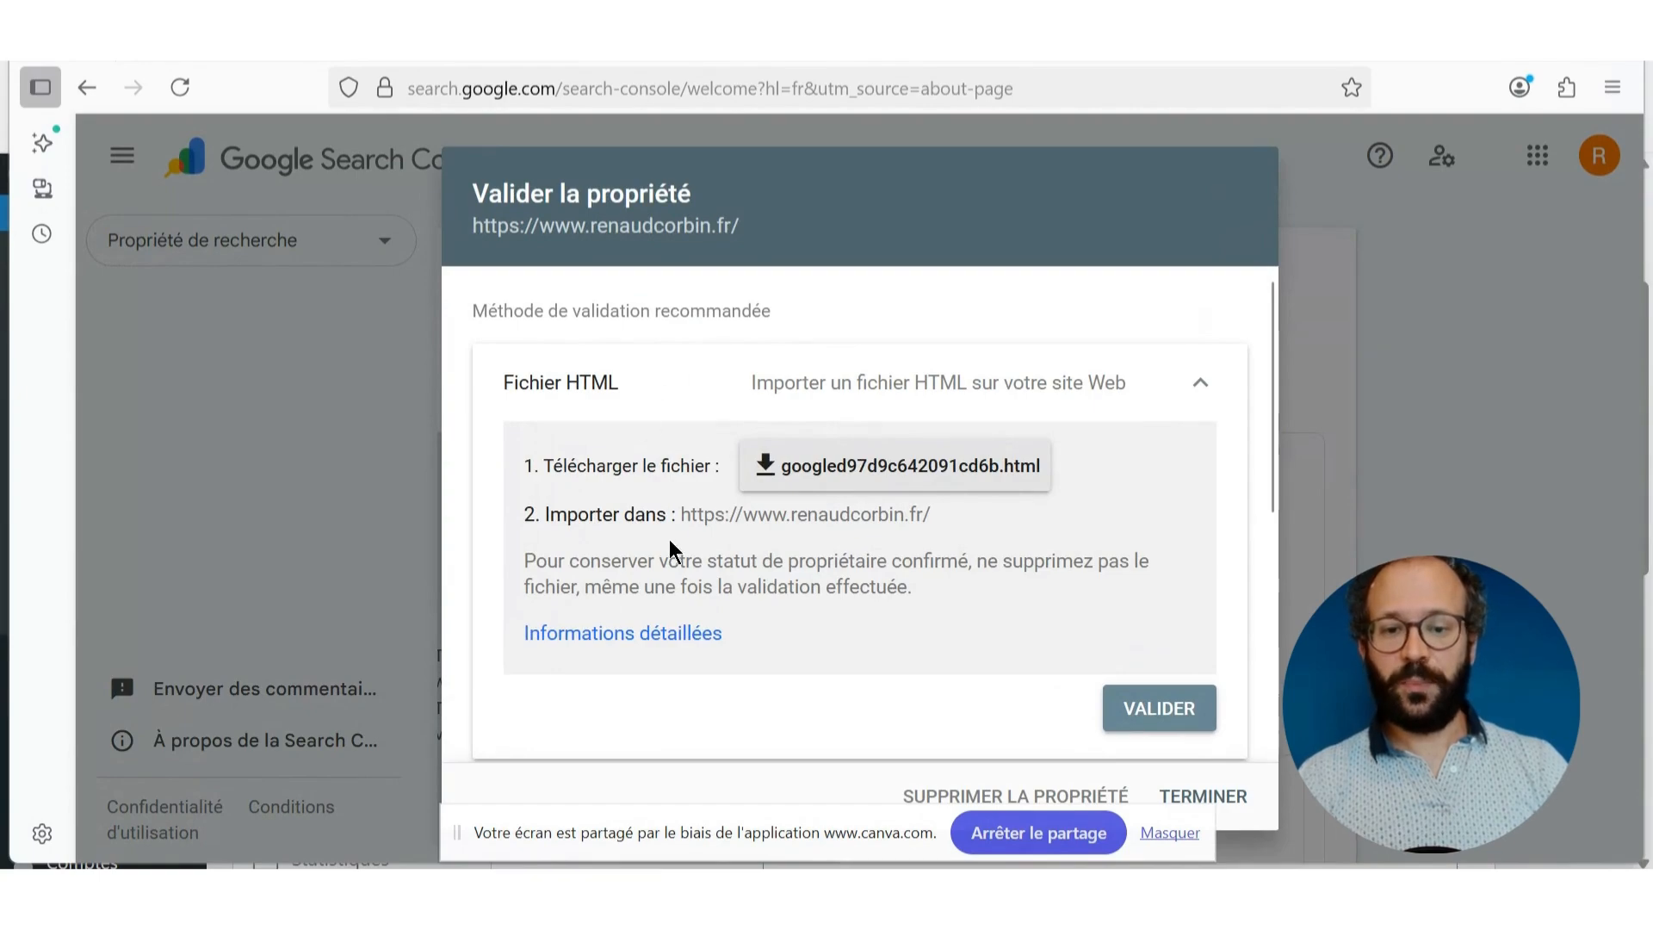
- Expand the Balise HTML validation method for the property and copy its google-site-verification meta tag
scroll(669, 539, down, 5)
scroll(672, 558, up, 5)
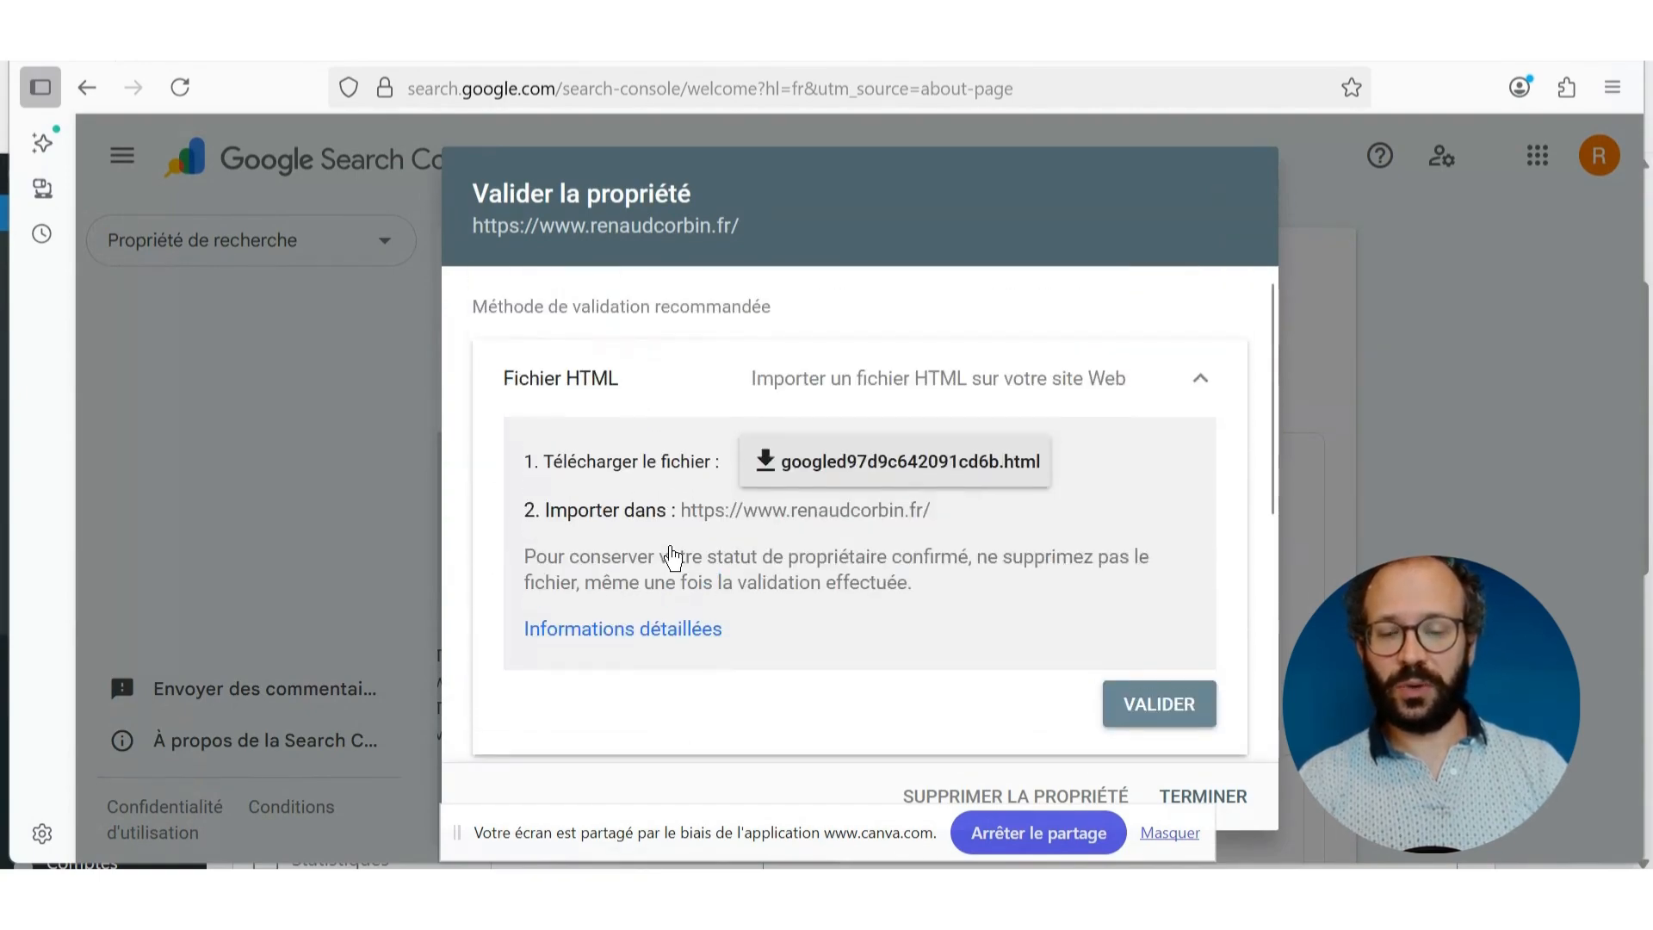
scroll(645, 415, down, 5)
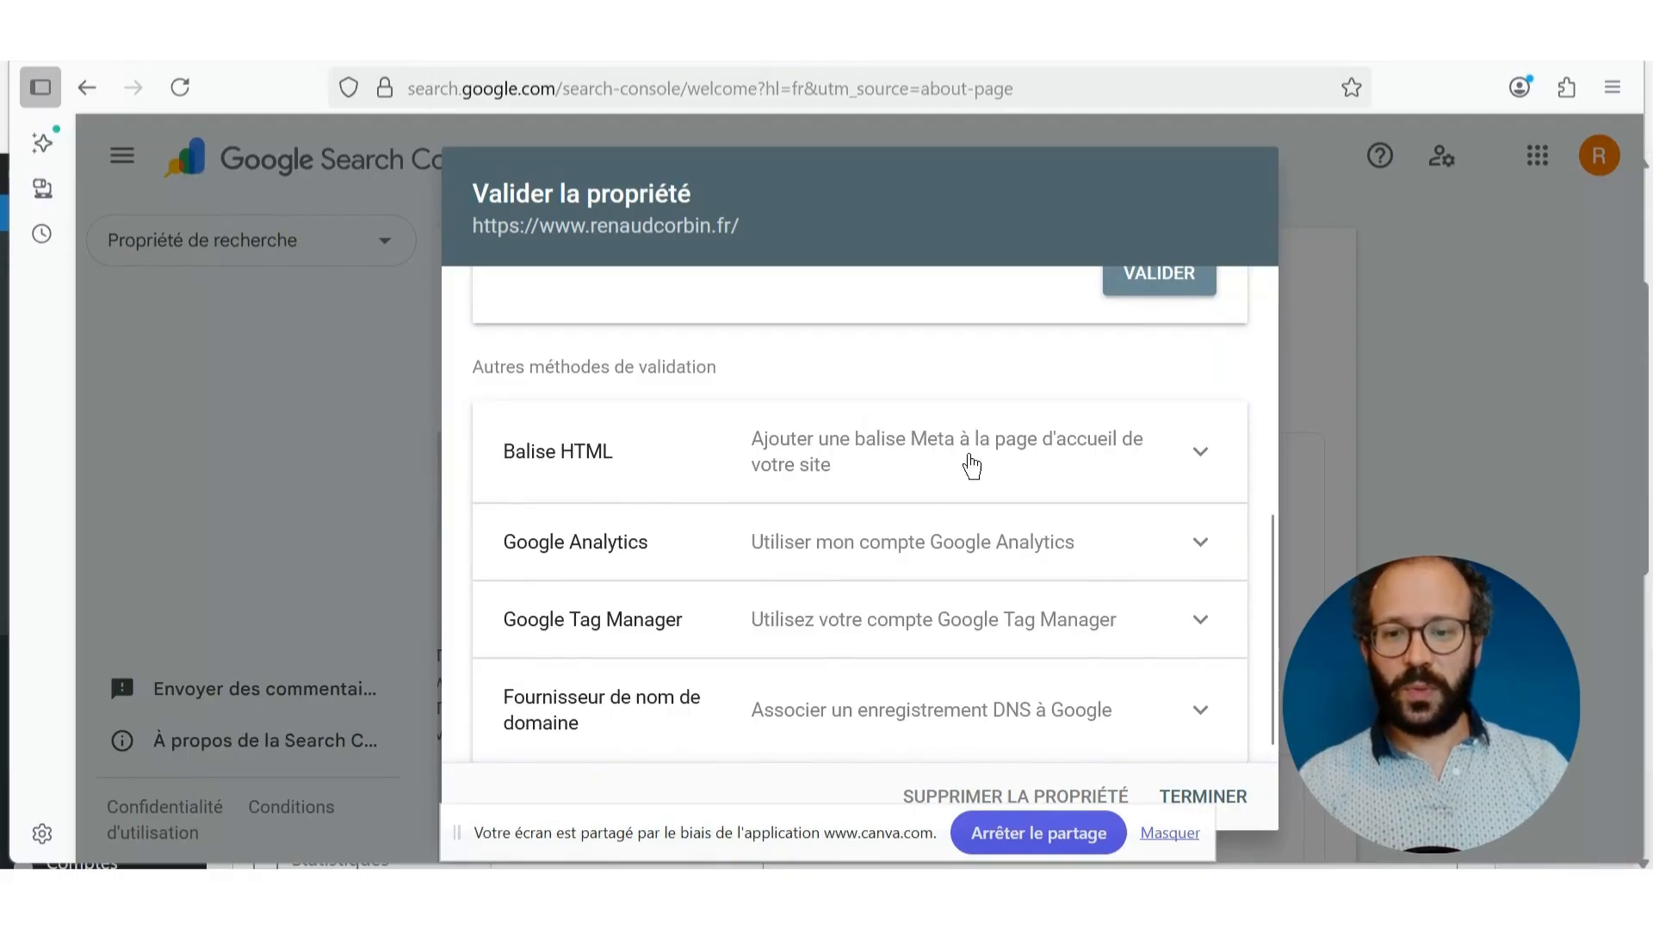
click(1202, 455)
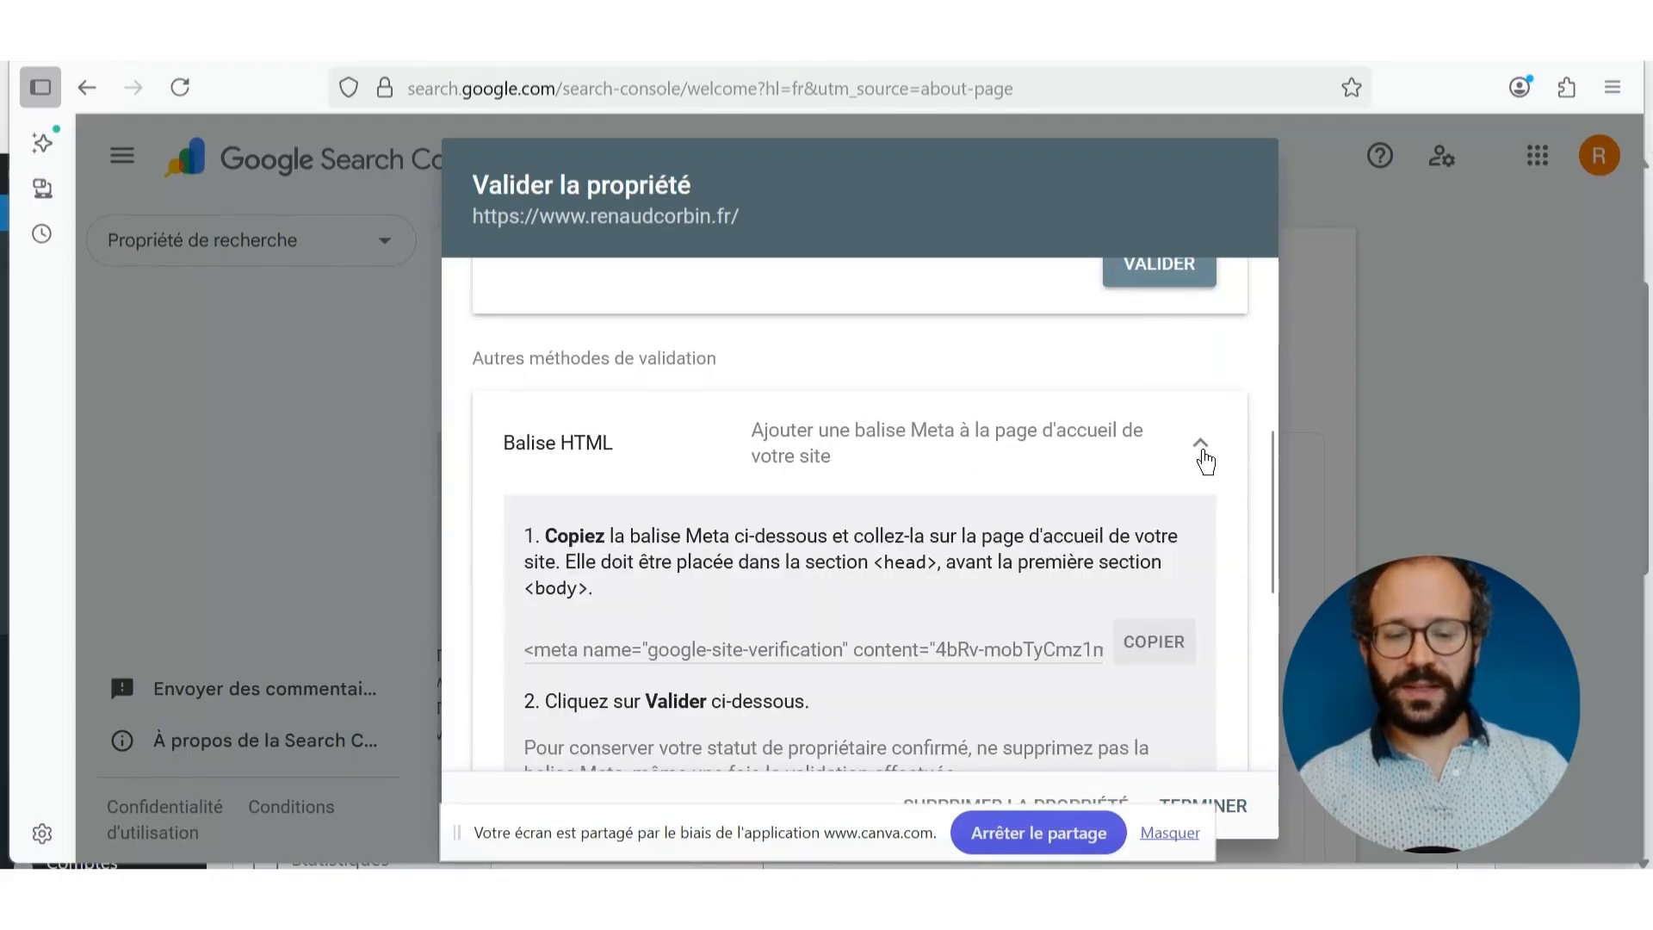
scroll(818, 502, down, 2)
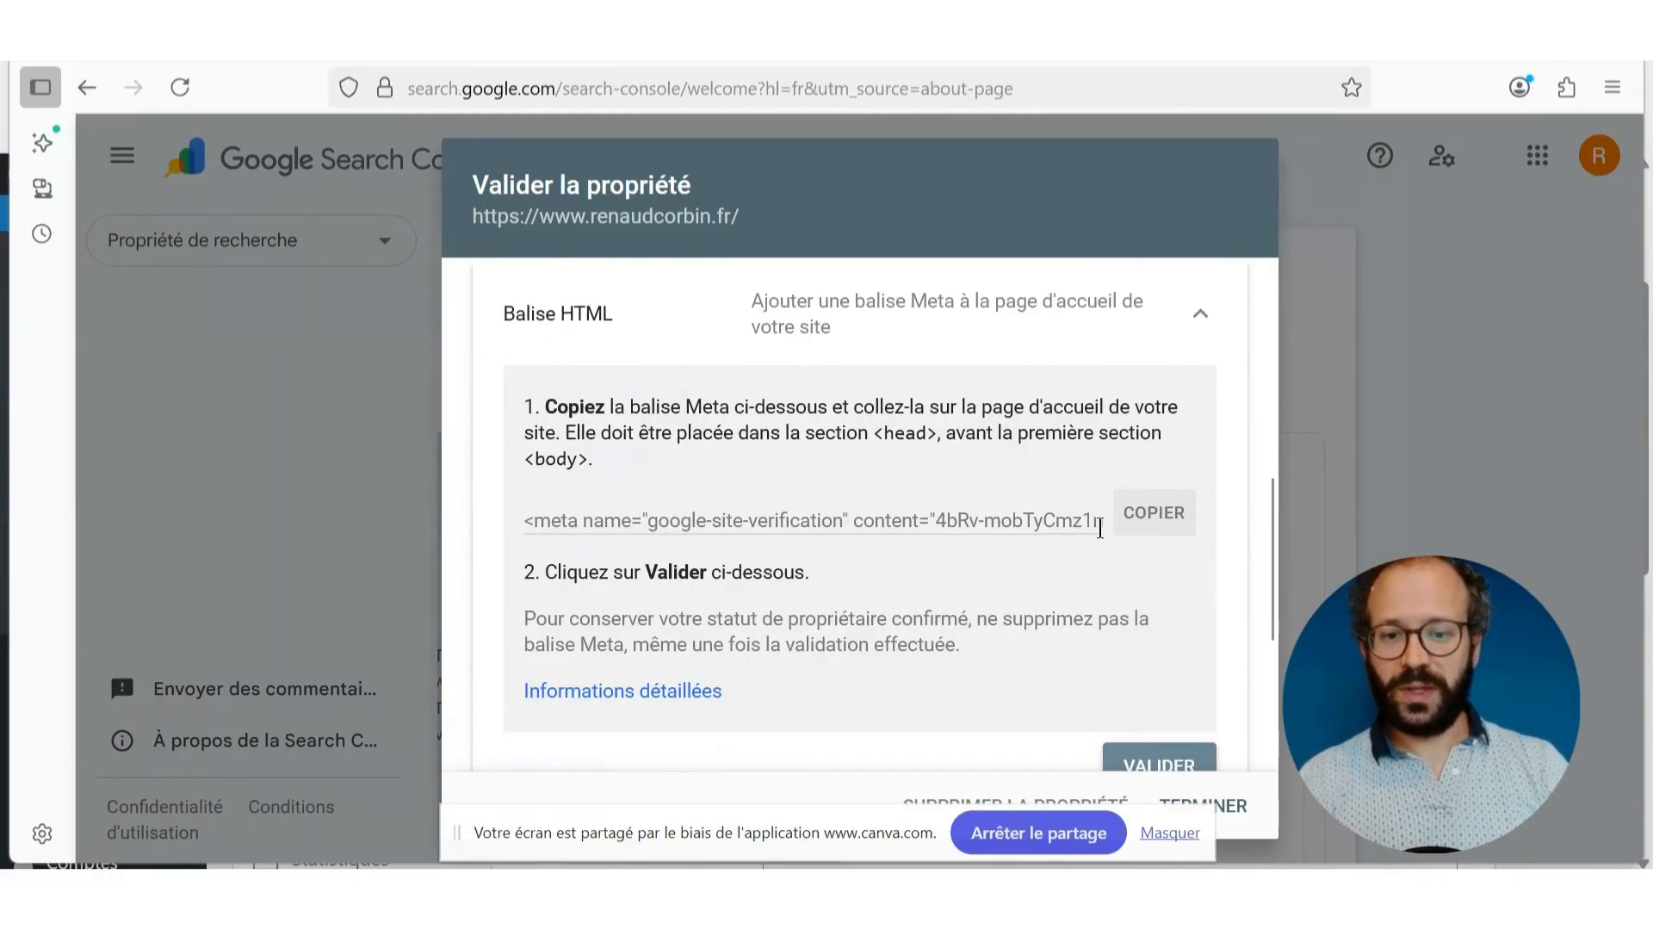
click(1175, 527)
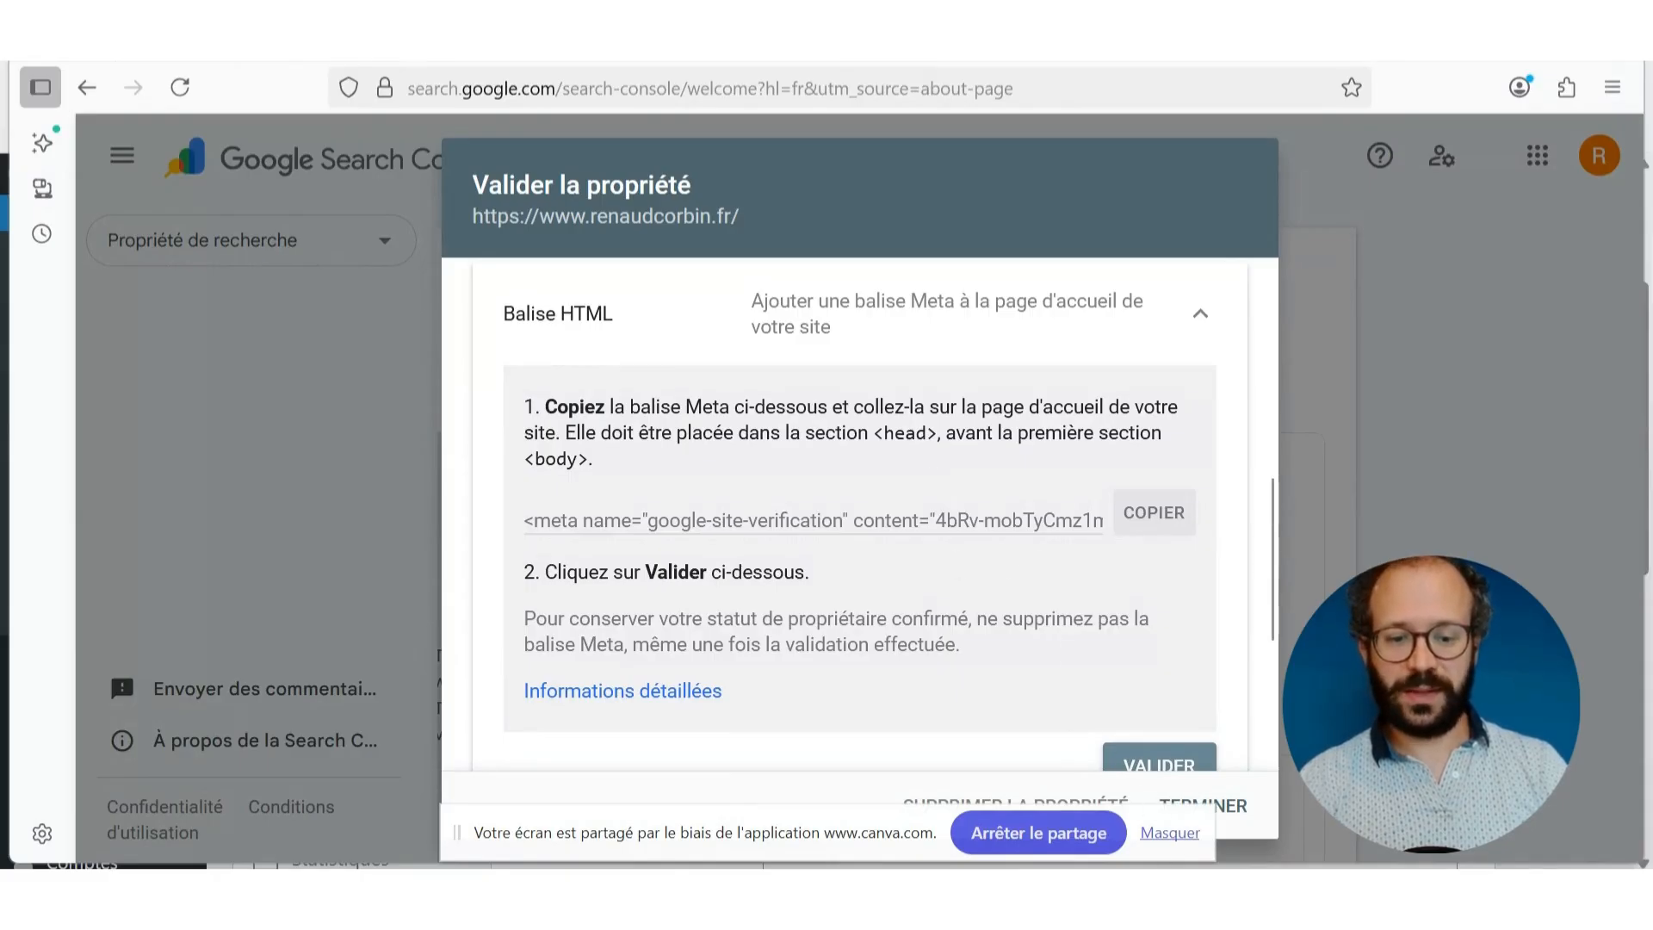
- Back in WordPress, paste the verification meta tag into Rank Math's Google Search Console field and save the settings
click(930, 758)
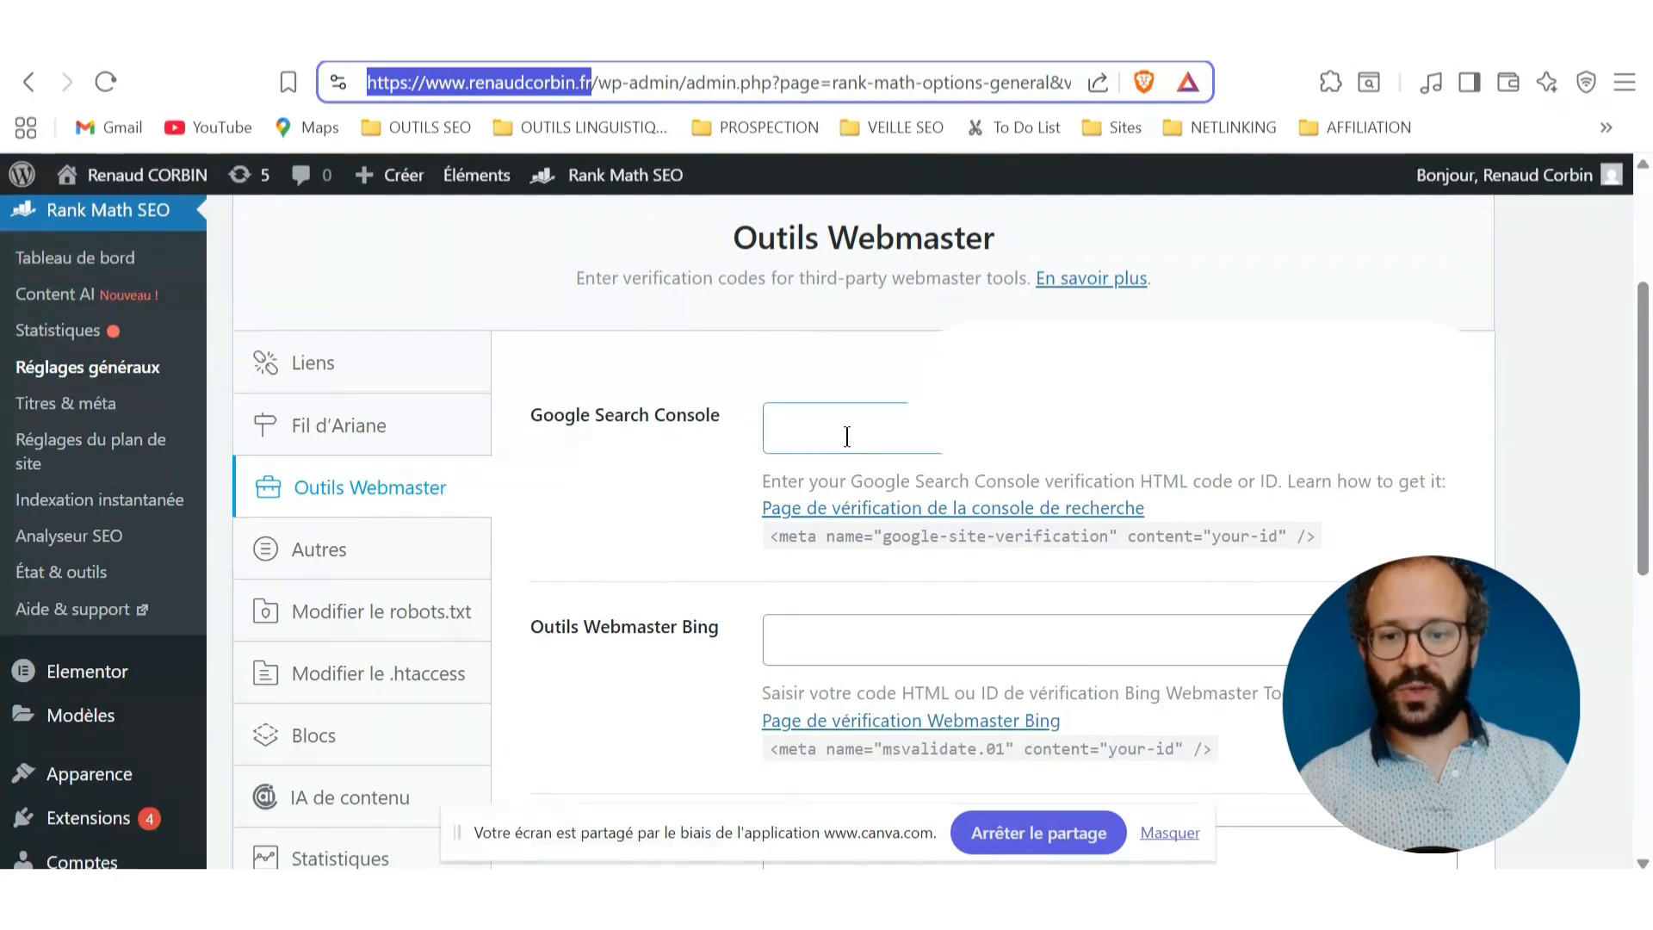
click(813, 430)
key(ctrl+v)
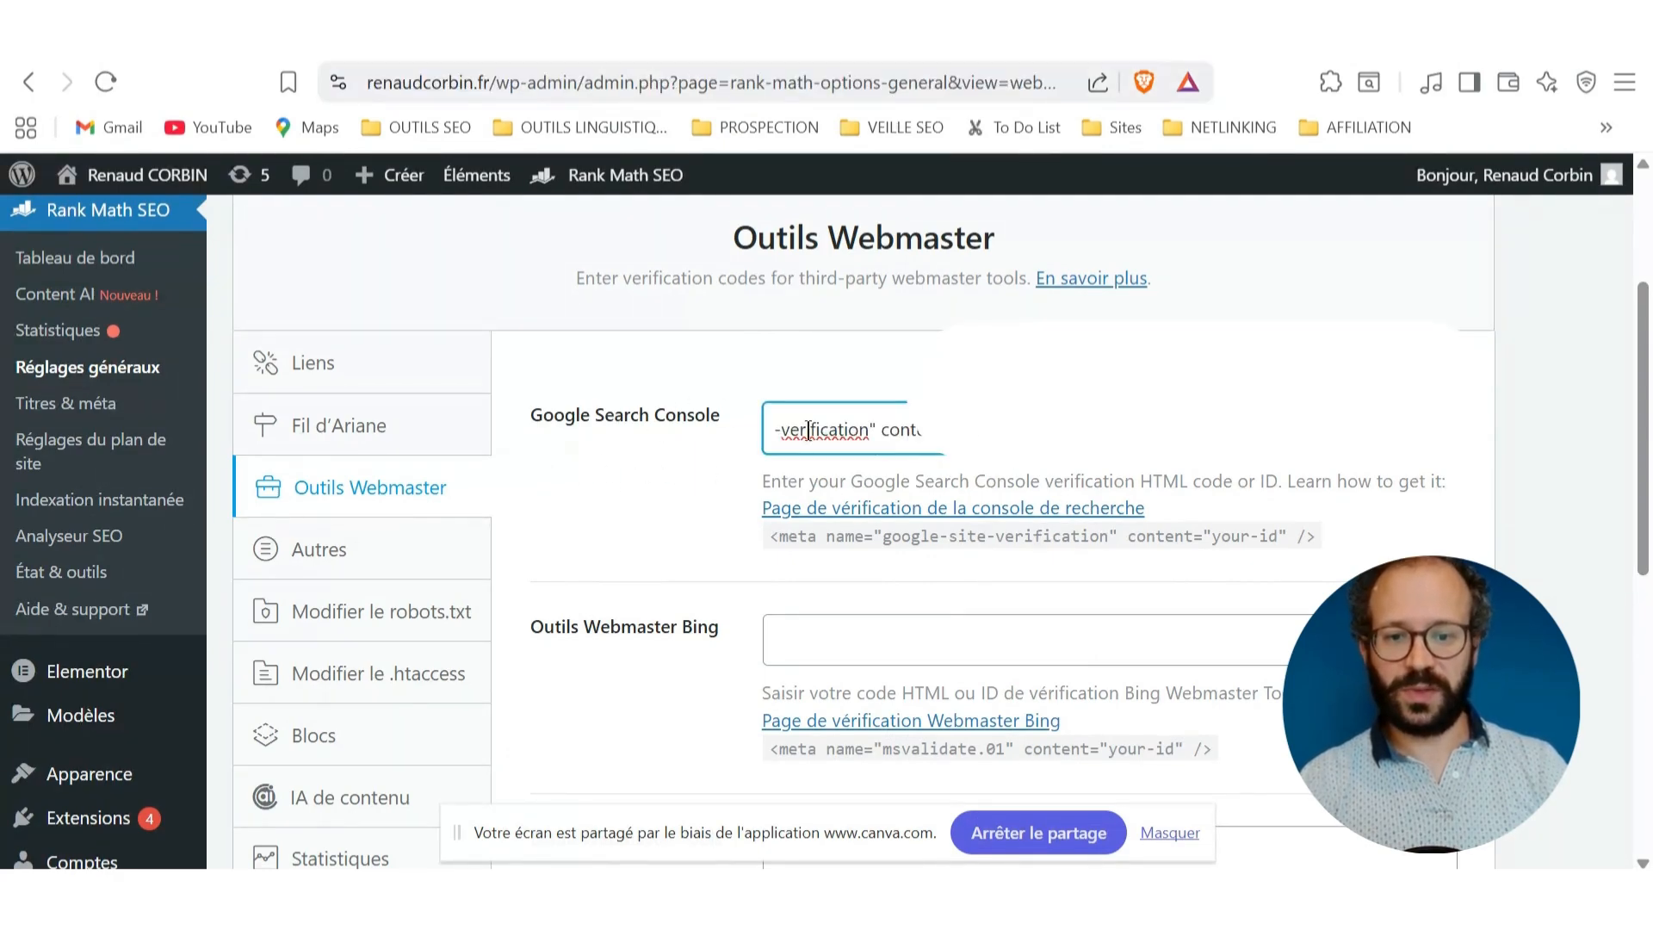
scroll(717, 551, down, 8)
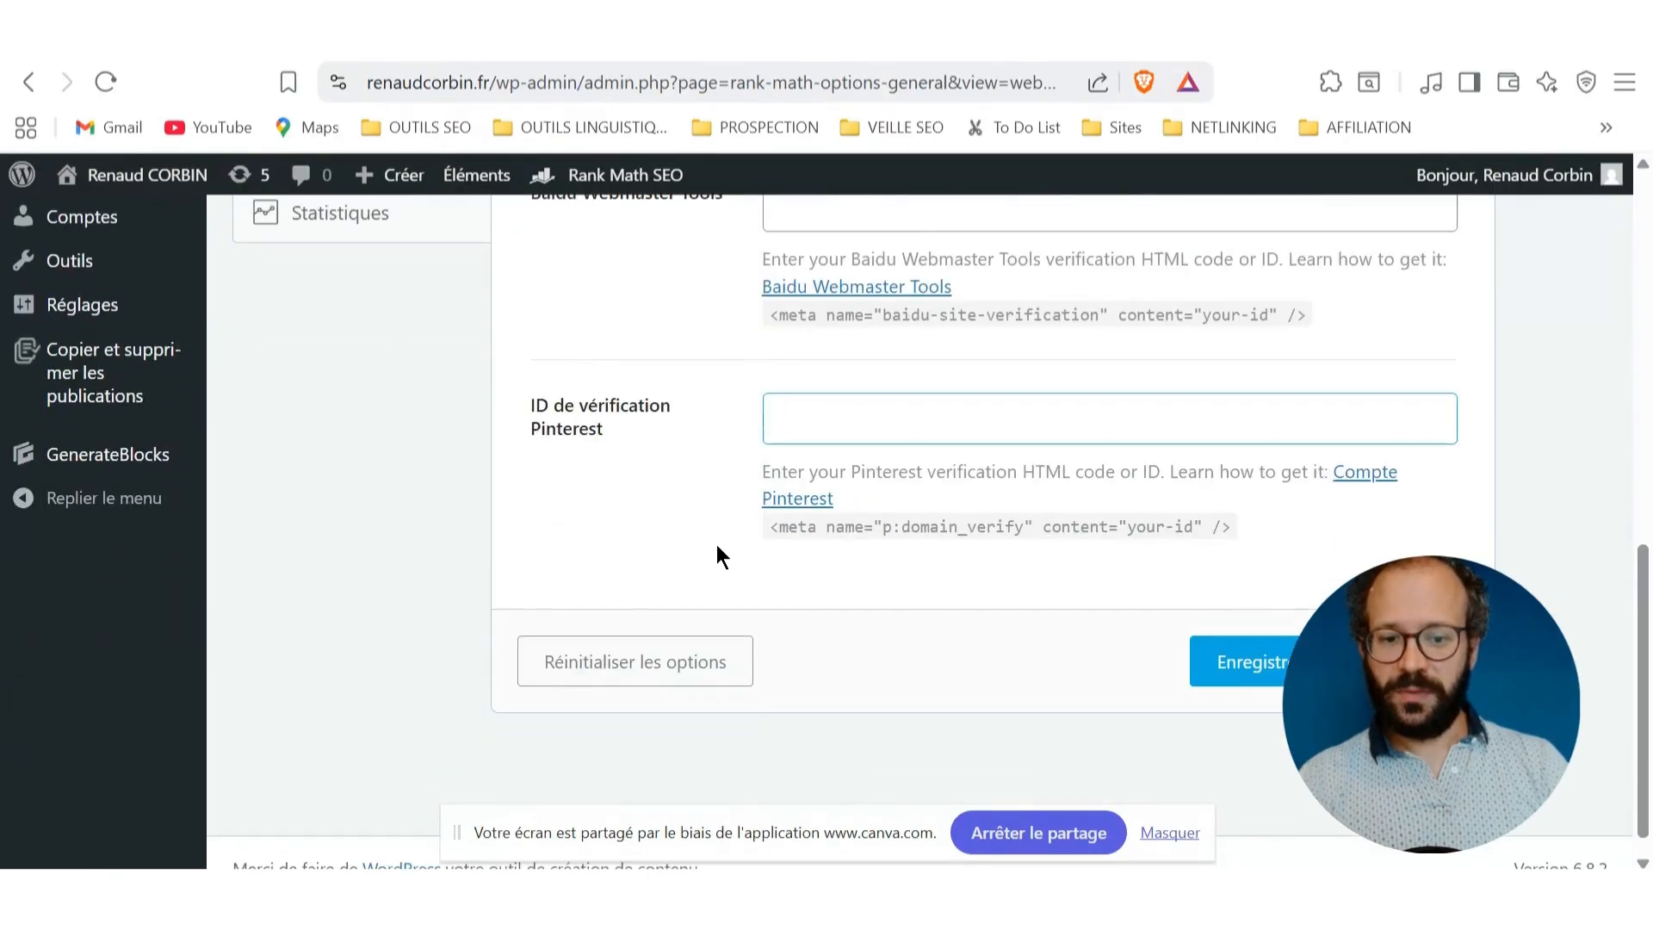
click(1265, 668)
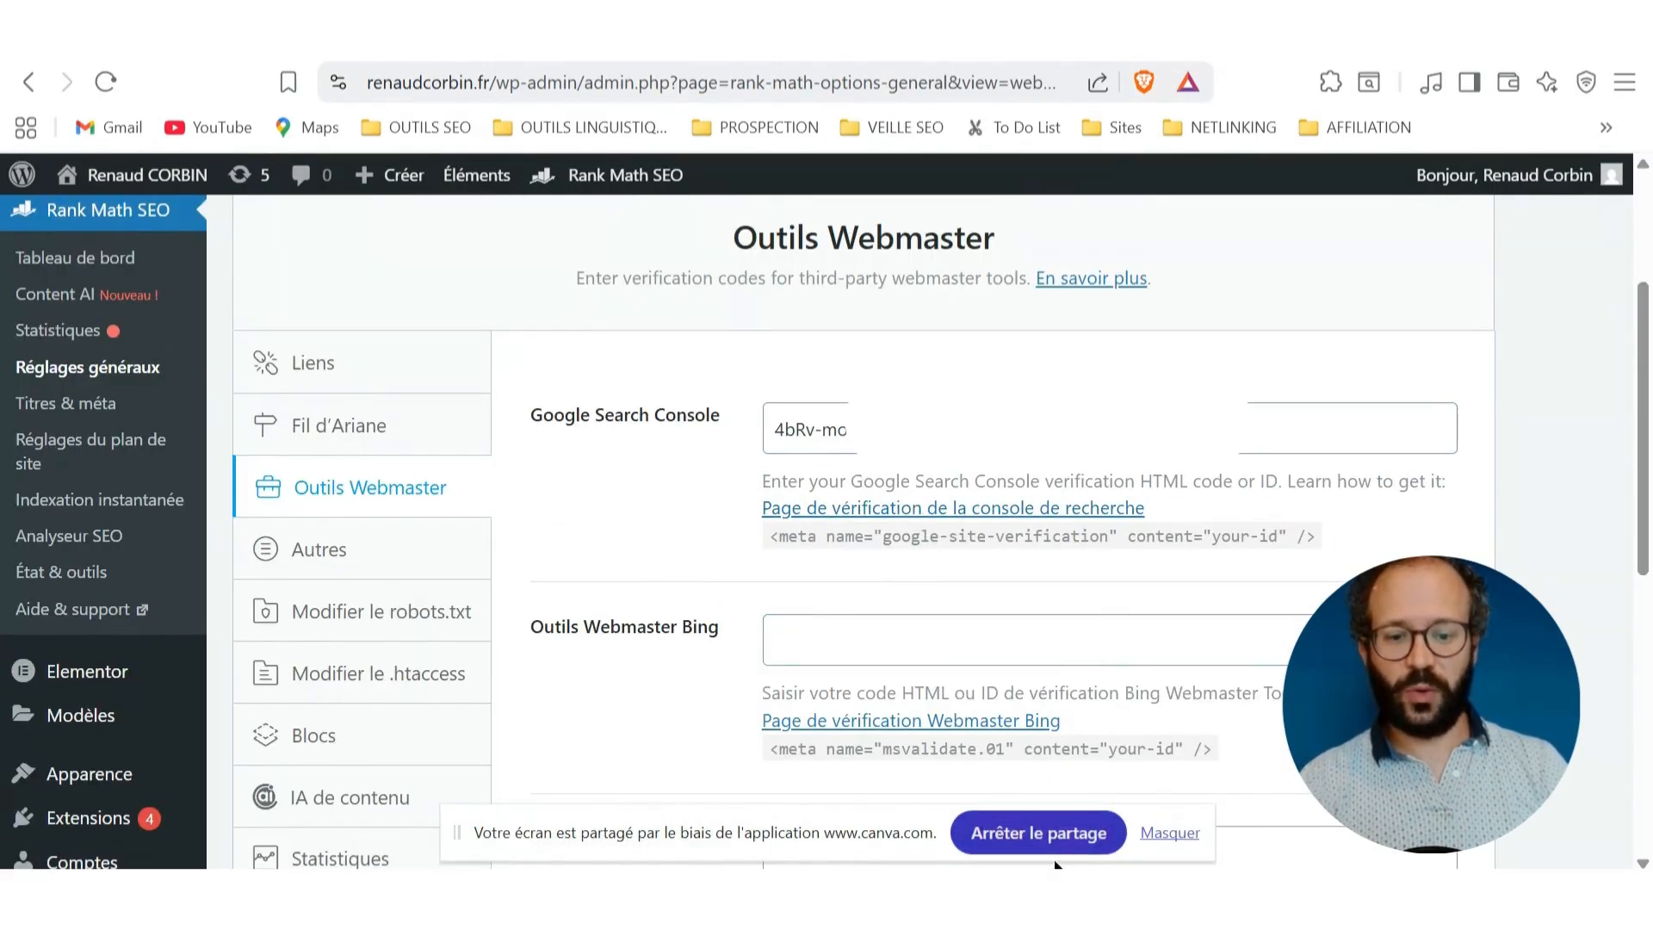
- Switch back to Google Search Console, validate the property with the Balise HTML method and open the validated property
click(1056, 793)
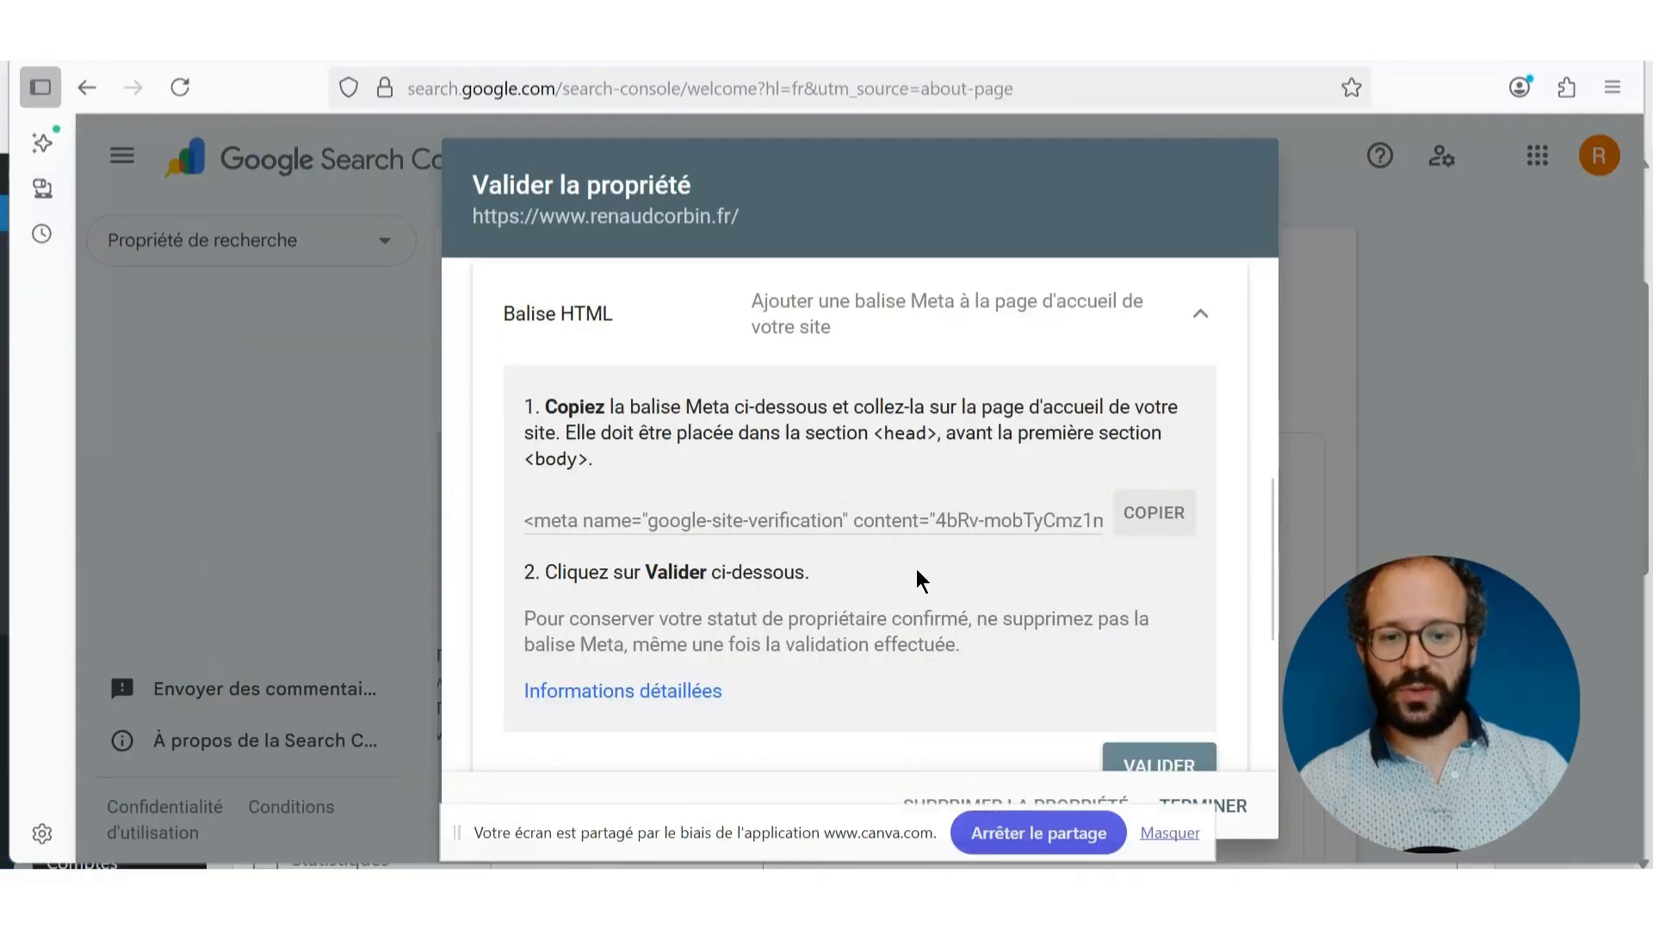
scroll(921, 577, down, 2)
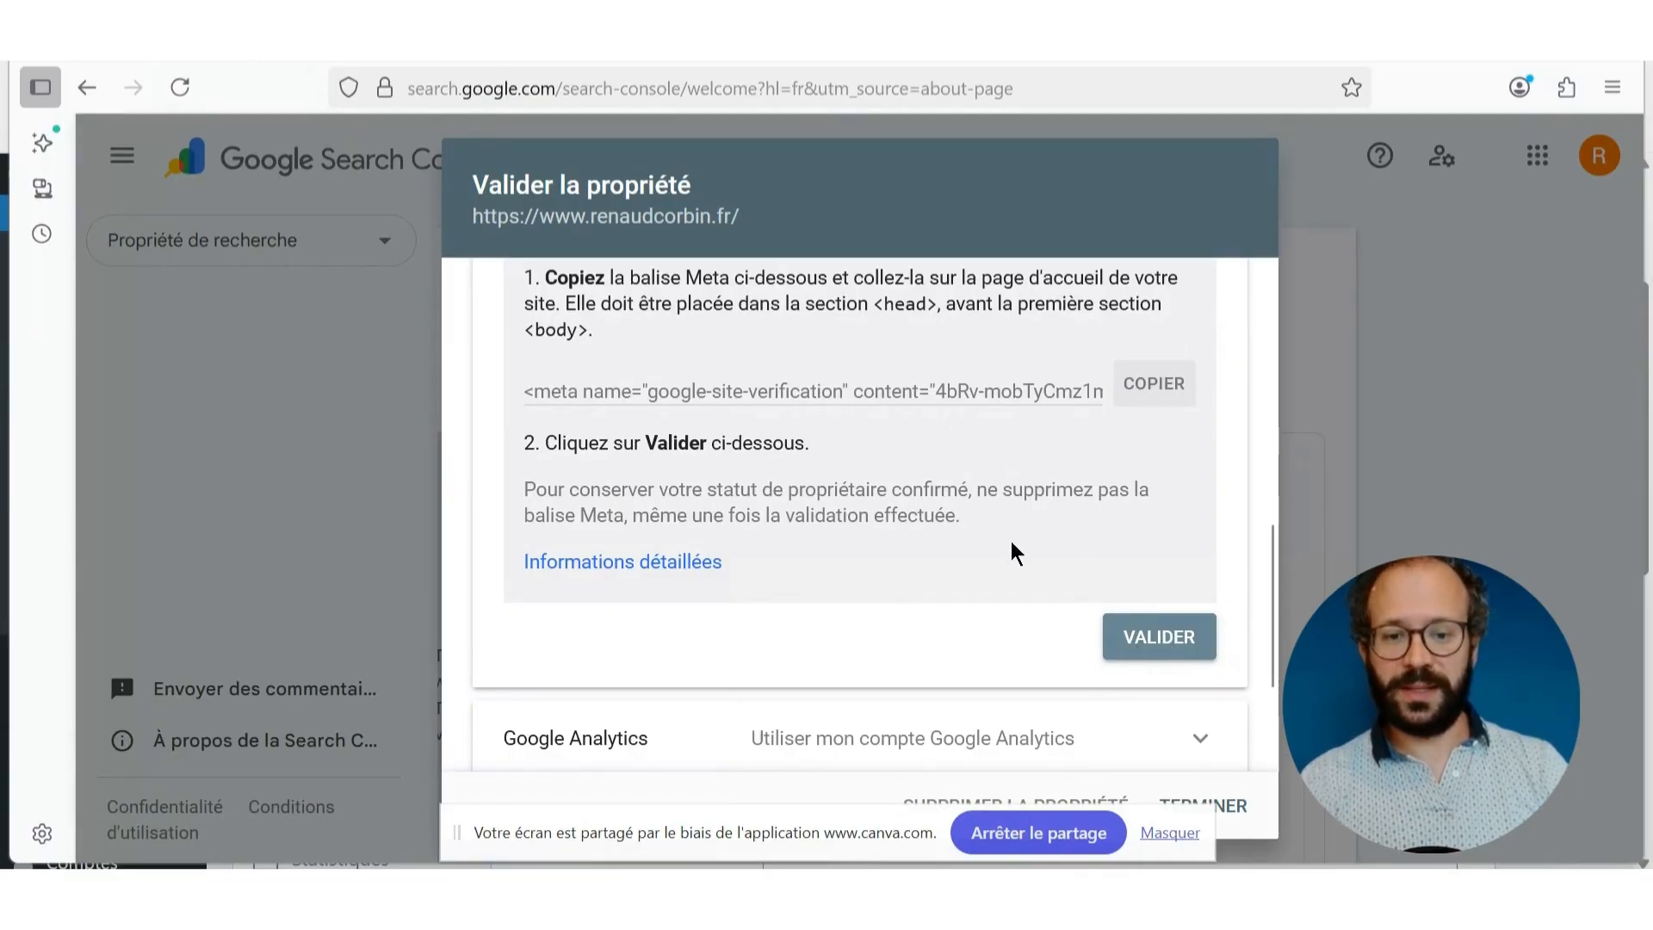
click(1163, 639)
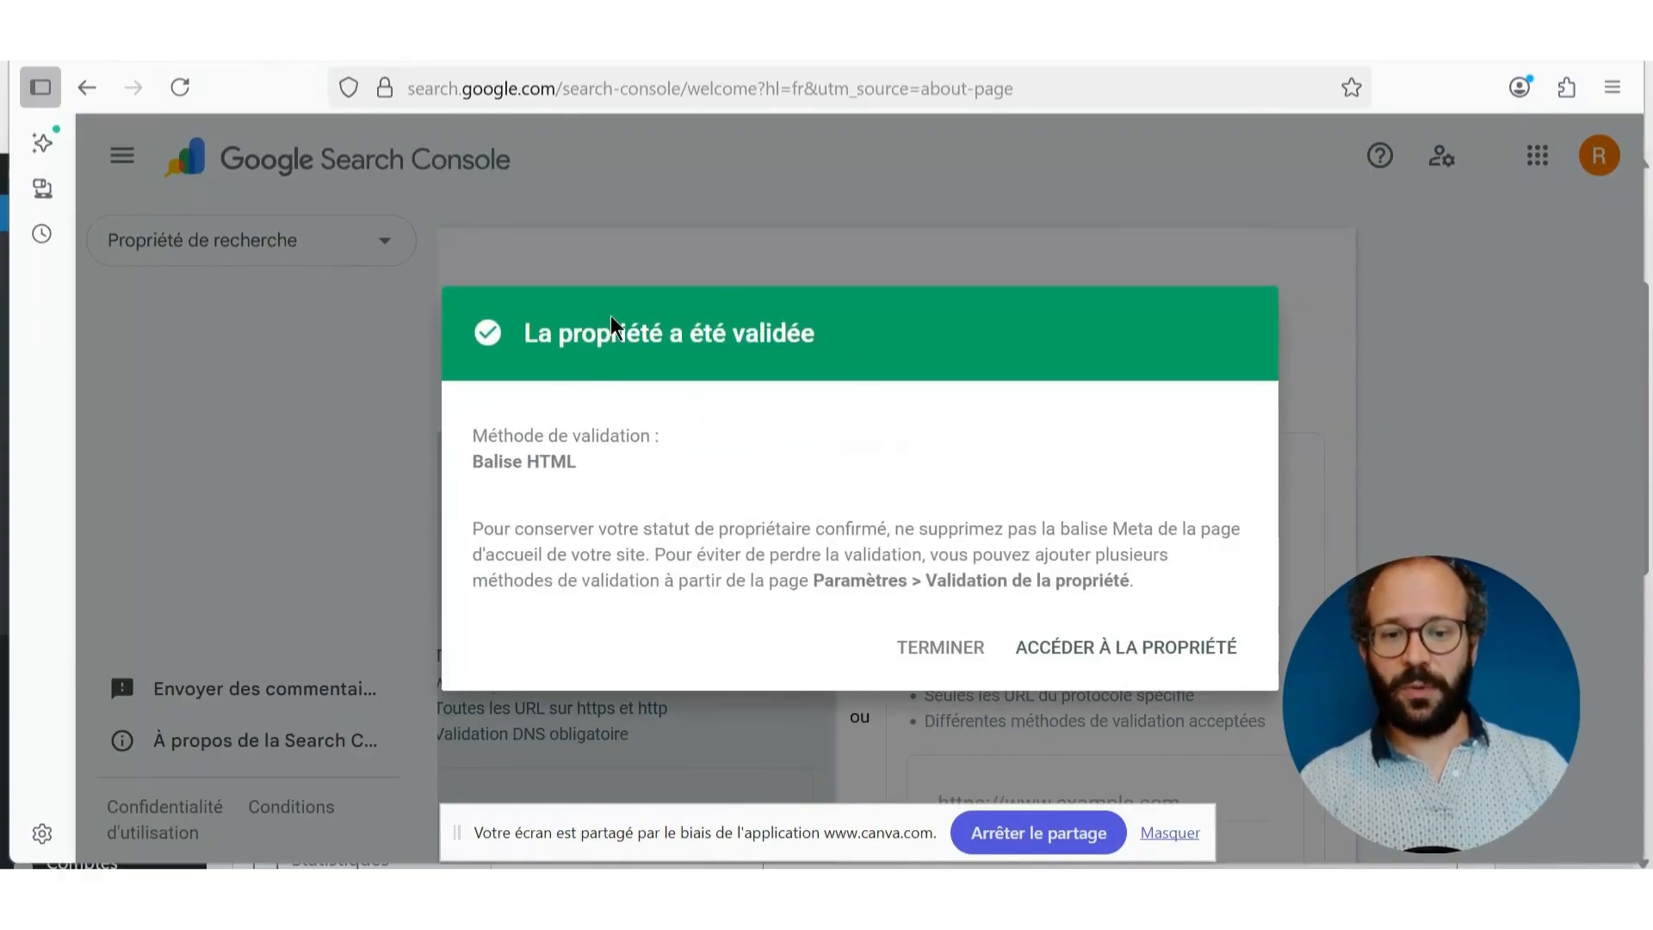
click(1180, 647)
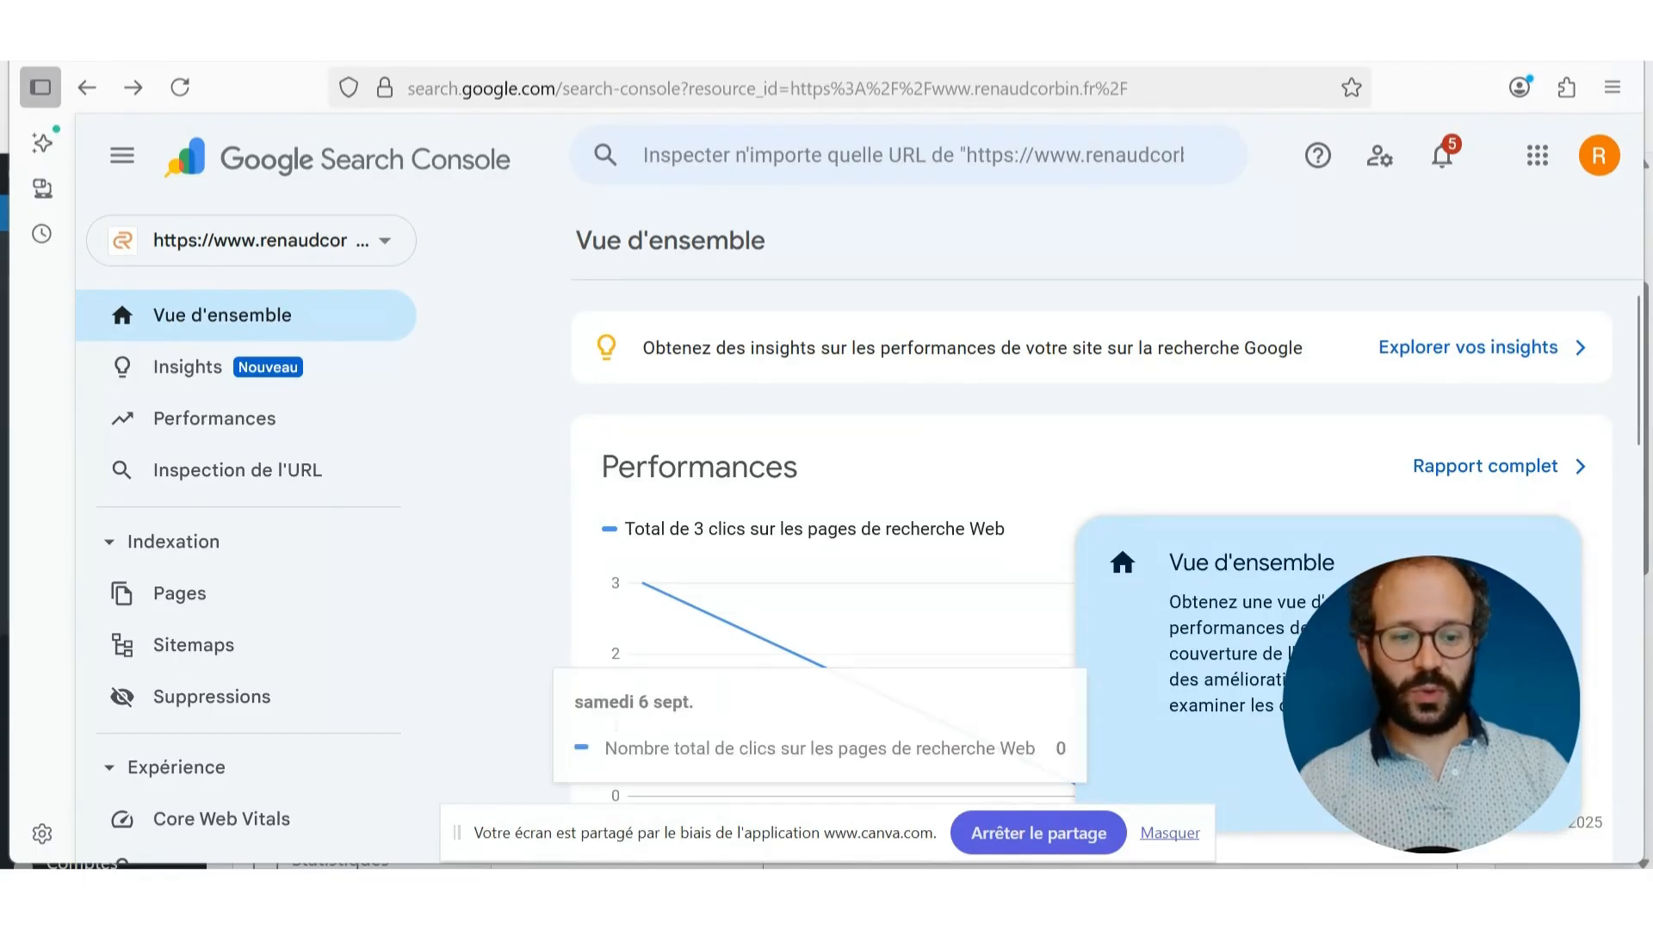
- Examine the Performances and Indexation charts on the property's Vue d'ensemble page
scroll(568, 499, down, 3)
scroll(882, 523, down, 3)
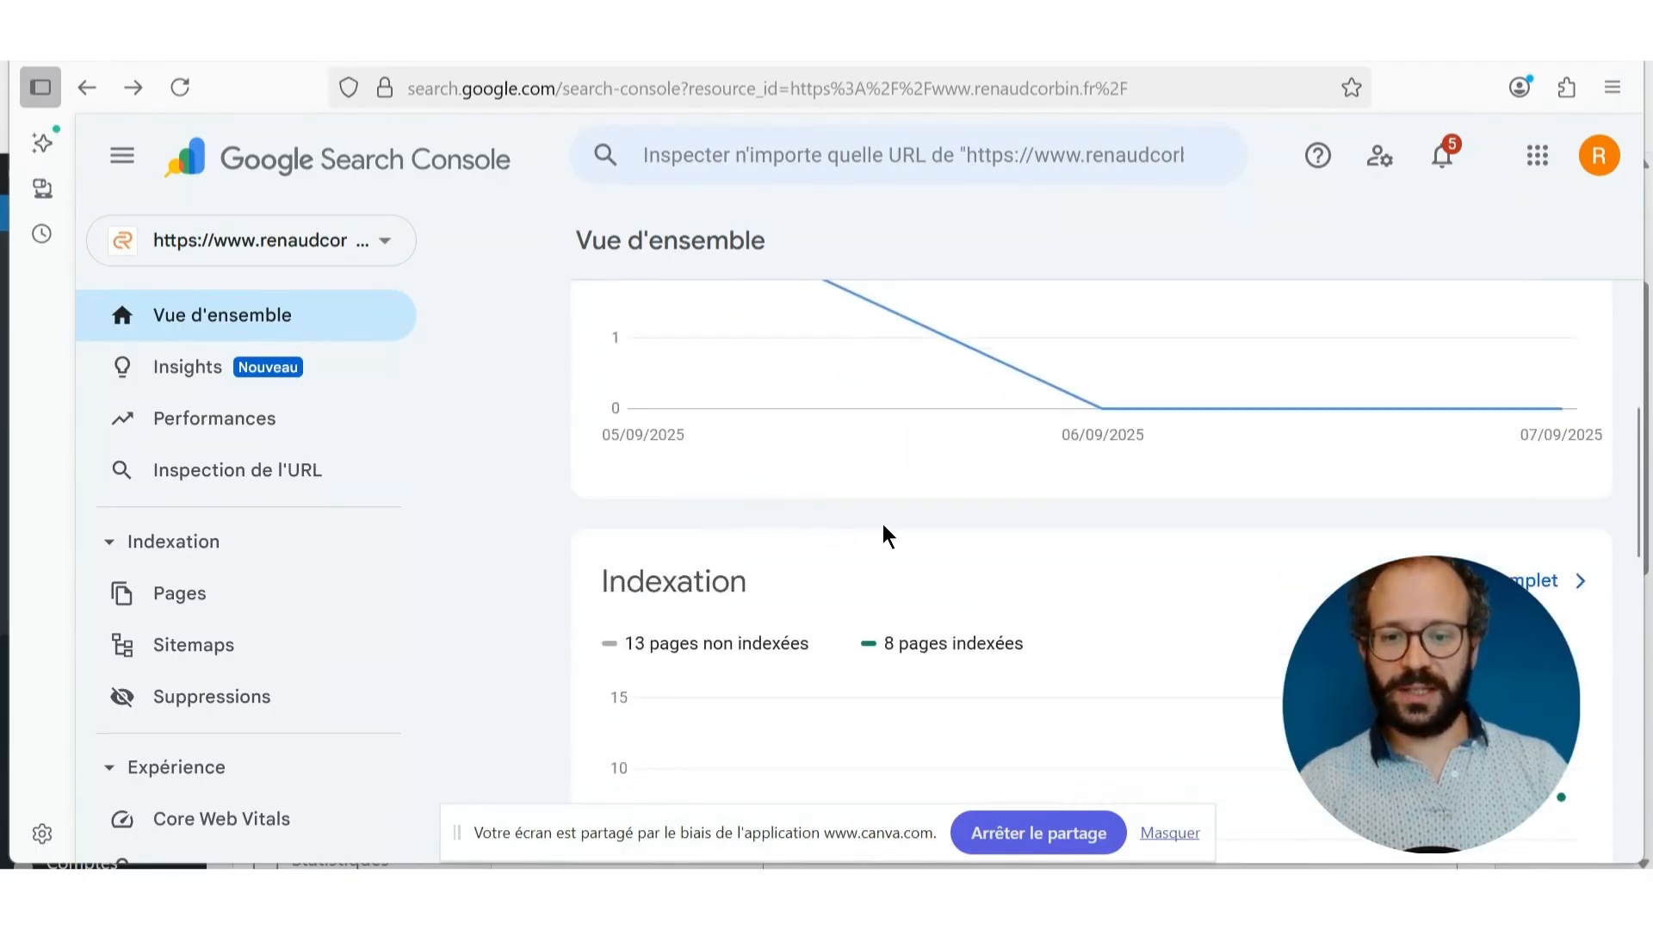
scroll(890, 535, up, 1)
scroll(891, 535, down, 2)
scroll(891, 536, up, 5)
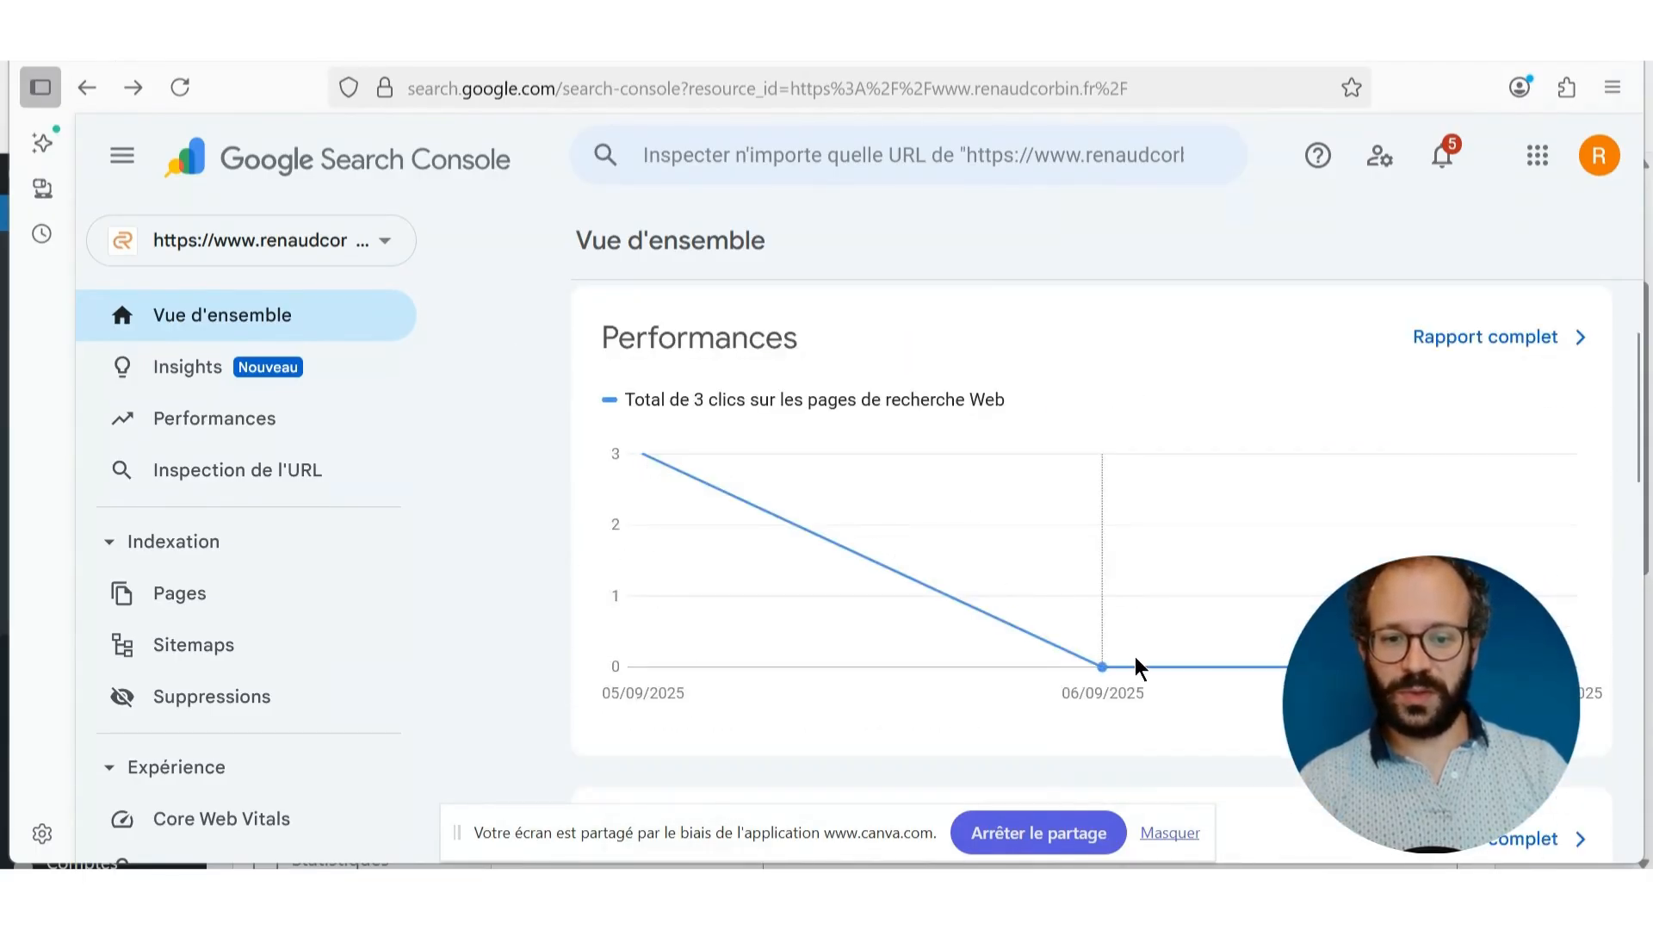
scroll(1021, 547, up, 2)
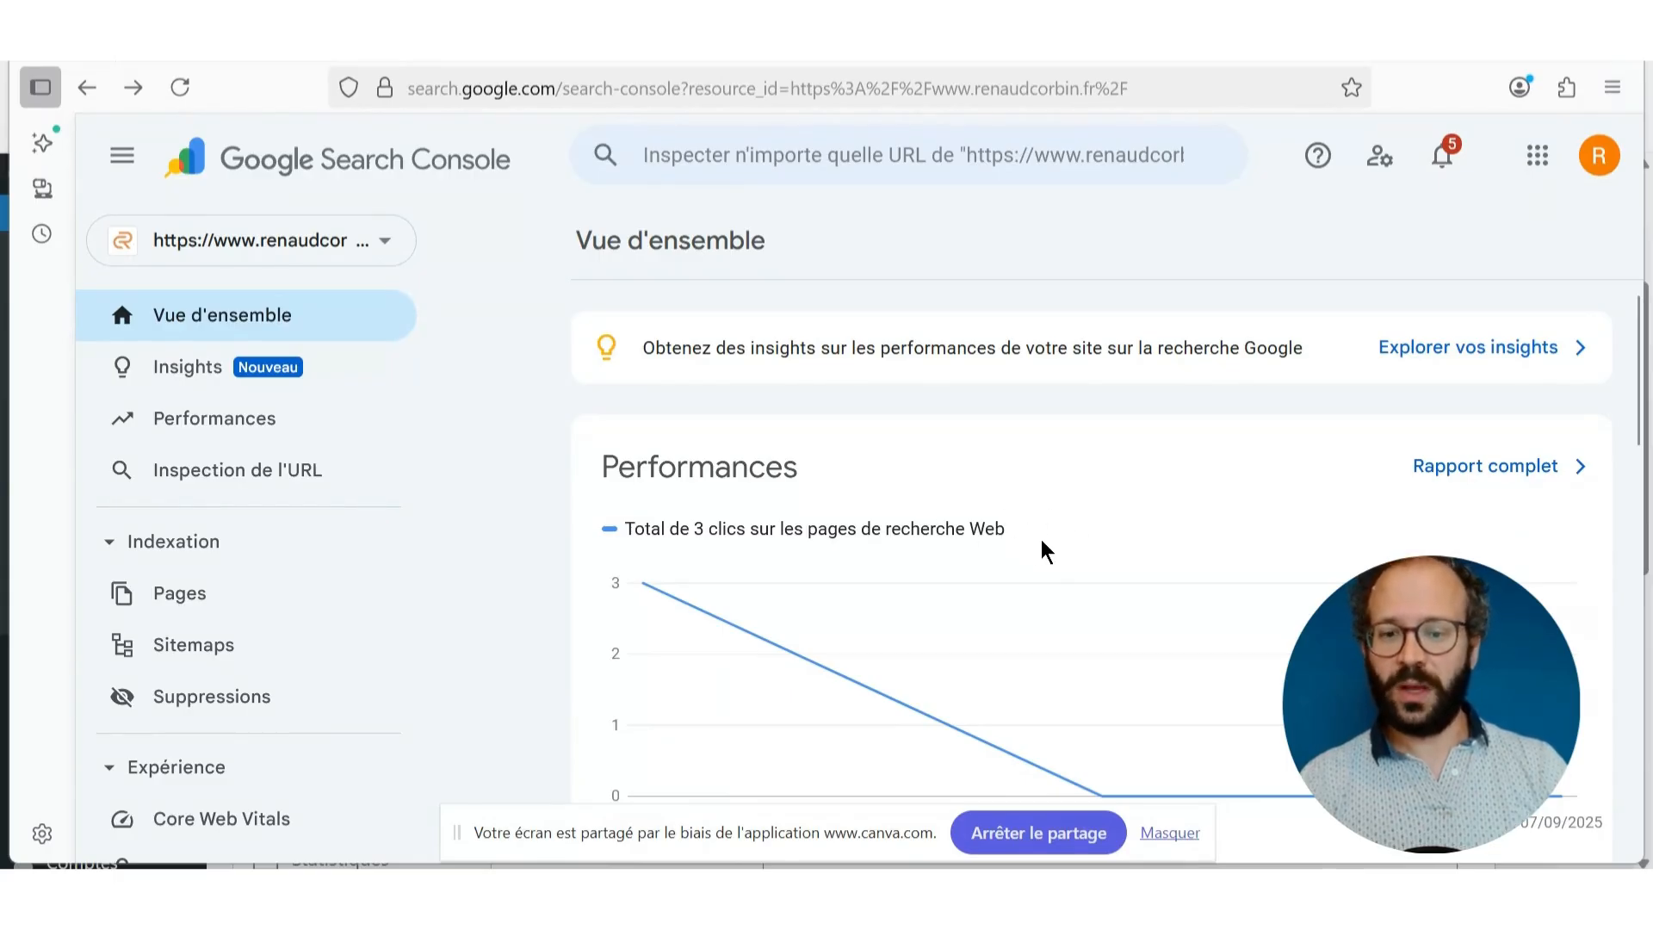
scroll(1047, 544, down, 2)
scroll(1083, 542, up, 2)
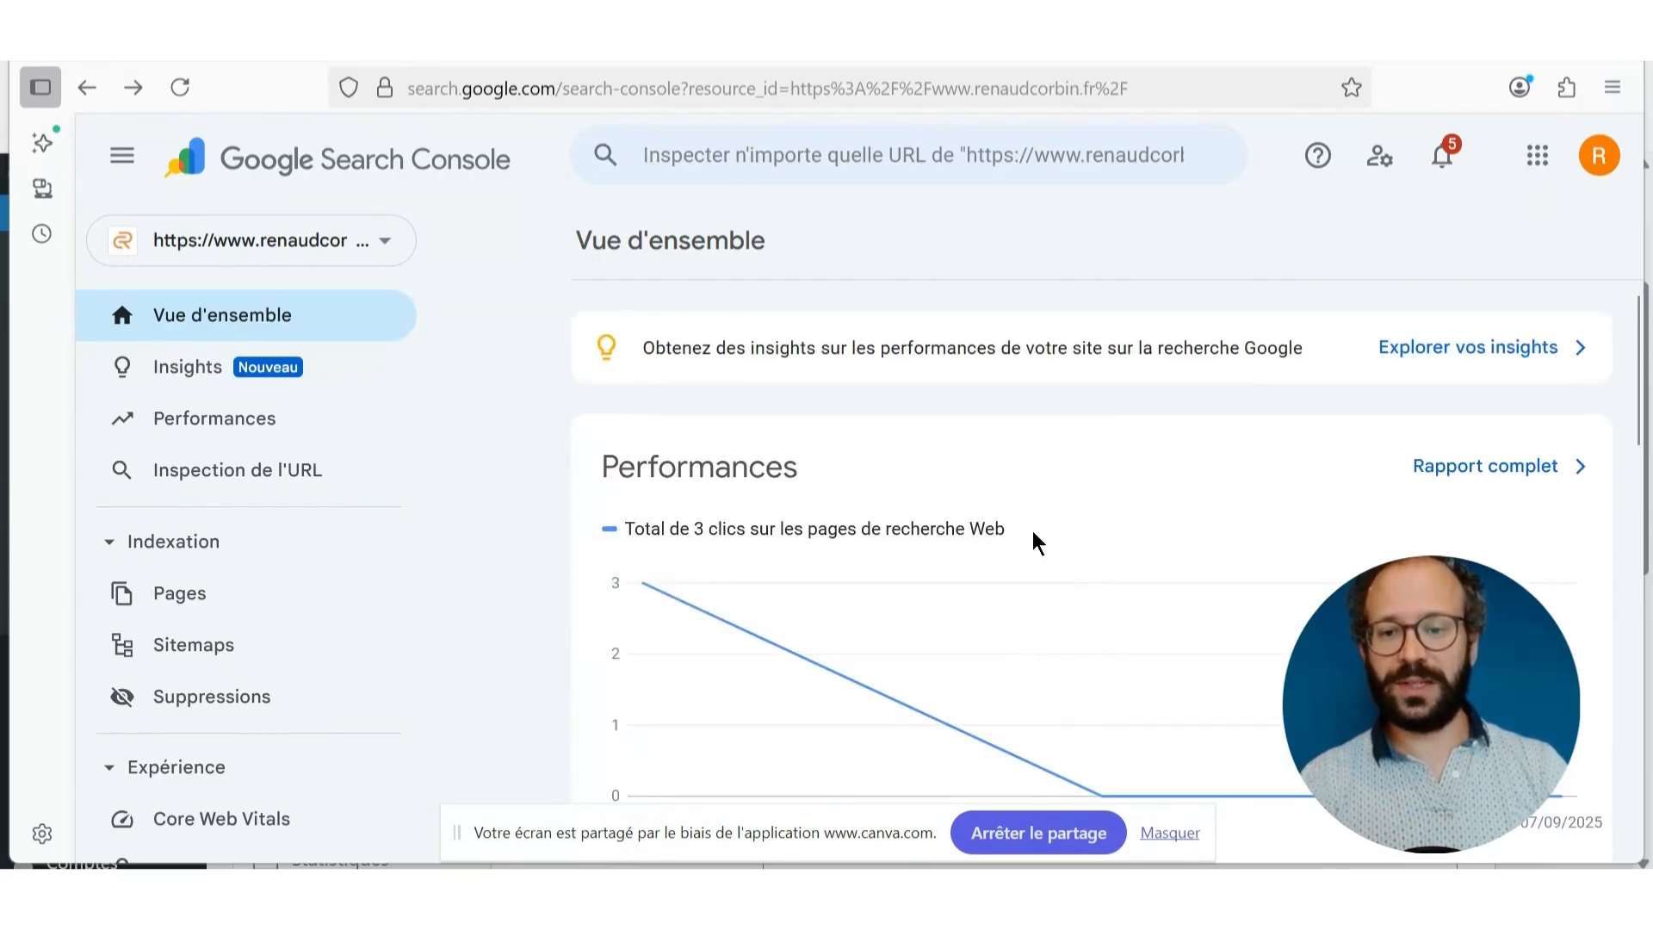